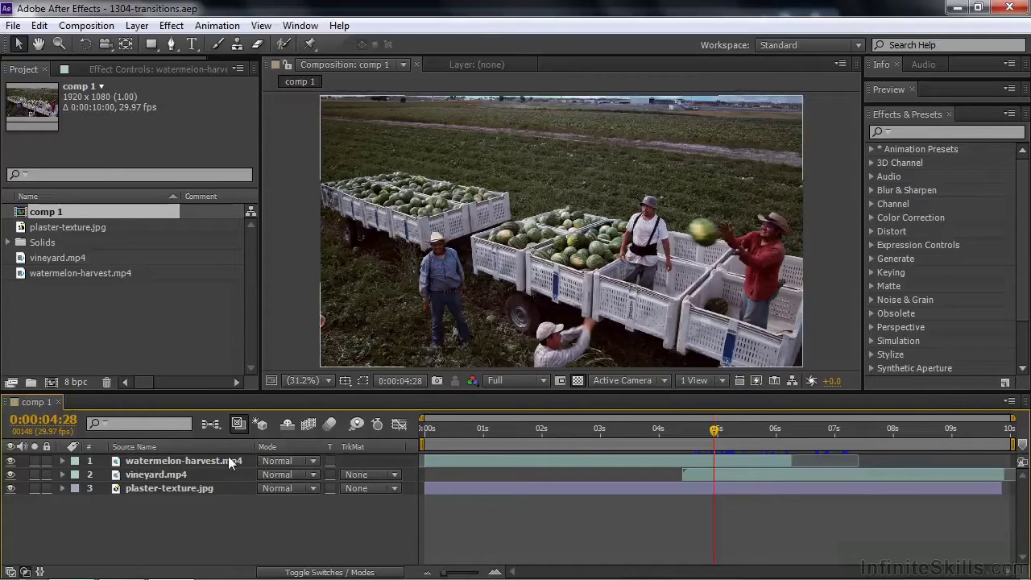
- Move the current time to 0:00:04:23 and view the plaster-texture.jpg layer on its own before restoring all layers
{"action": "mouse_move", "coordinate": [716, 433]}
{"action": "left_mouse_down"}
{"action": "mouse_move", "coordinate": [821, 437]}
{"action": "mouse_move", "coordinate": [707, 443]}
{"action": "left_mouse_up"}
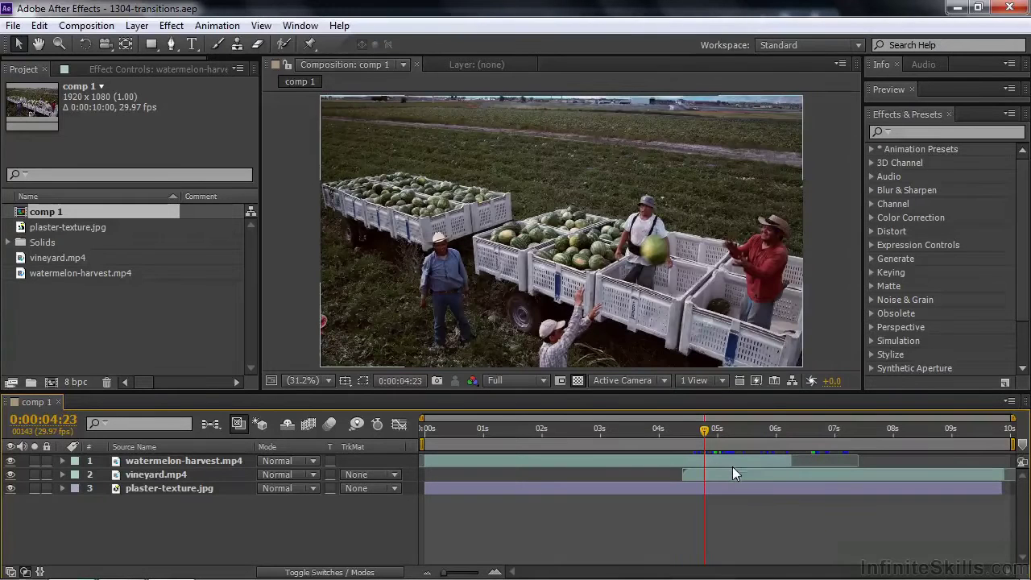
{"action": "left_click", "coordinate": [34, 488]}
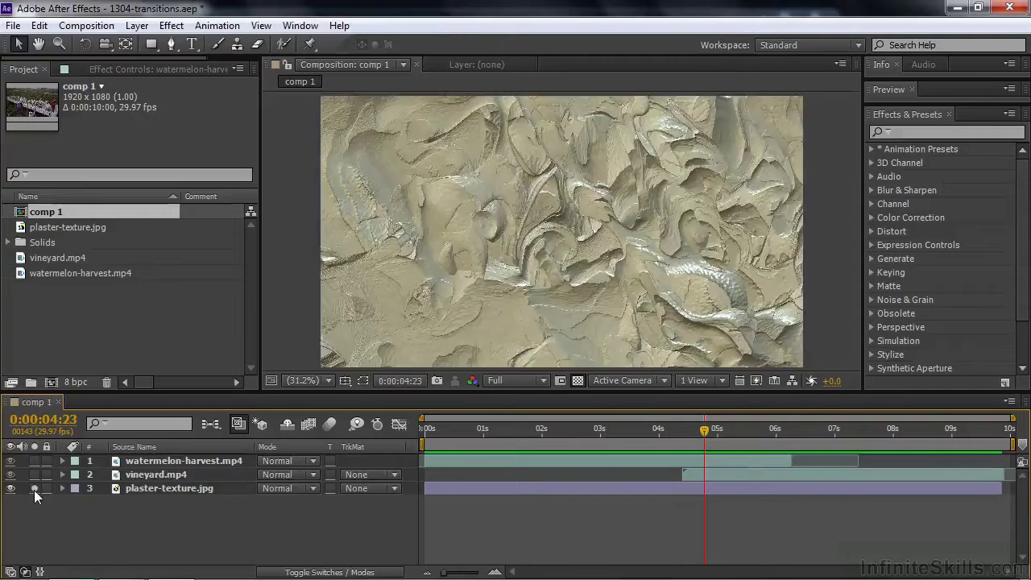
{"action": "left_click", "coordinate": [34, 488]}
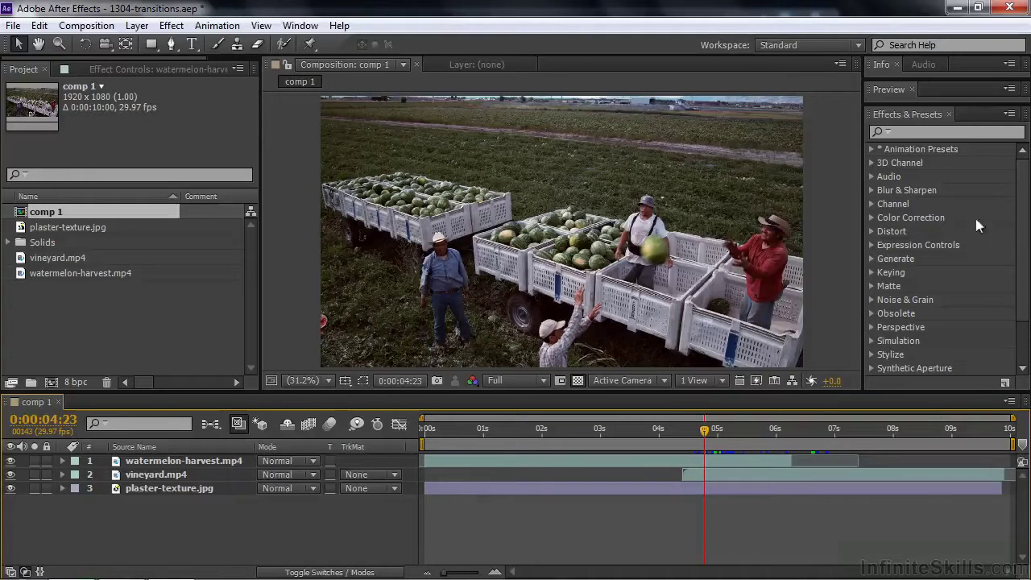
- Expand the Transition effects category and examine the transition effects it offers
{"action": "scroll", "coordinate": [1021, 239], "scroll_direction": "down", "scroll_amount": 3}
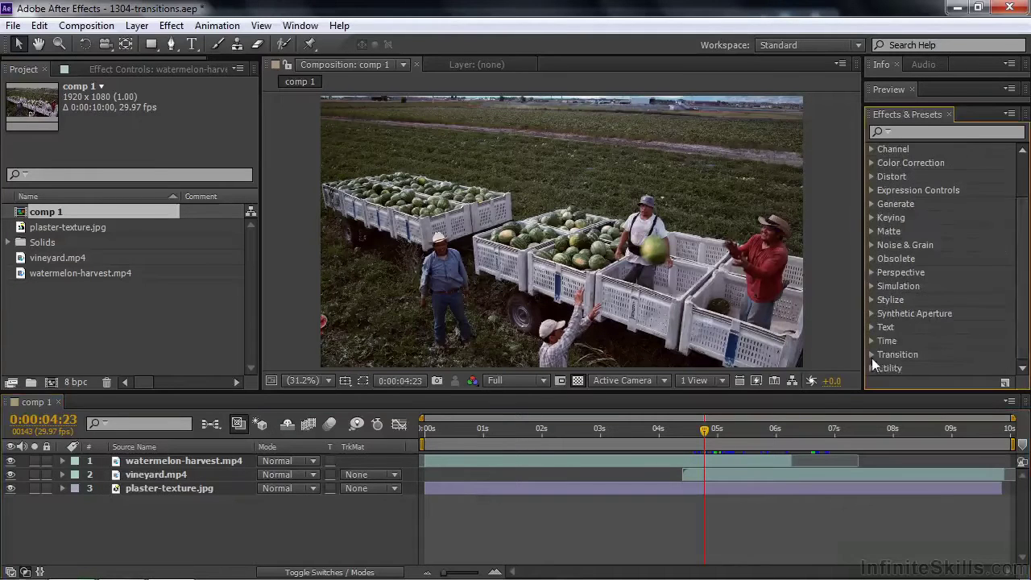
{"action": "left_click", "coordinate": [870, 357]}
{"action": "scroll", "coordinate": [1024, 322], "scroll_direction": "down", "scroll_amount": 2}
{"action": "scroll", "coordinate": [1026, 325], "scroll_direction": "up", "scroll_amount": 2}
{"action": "scroll", "coordinate": [1026, 325], "scroll_direction": "down", "scroll_amount": 2}
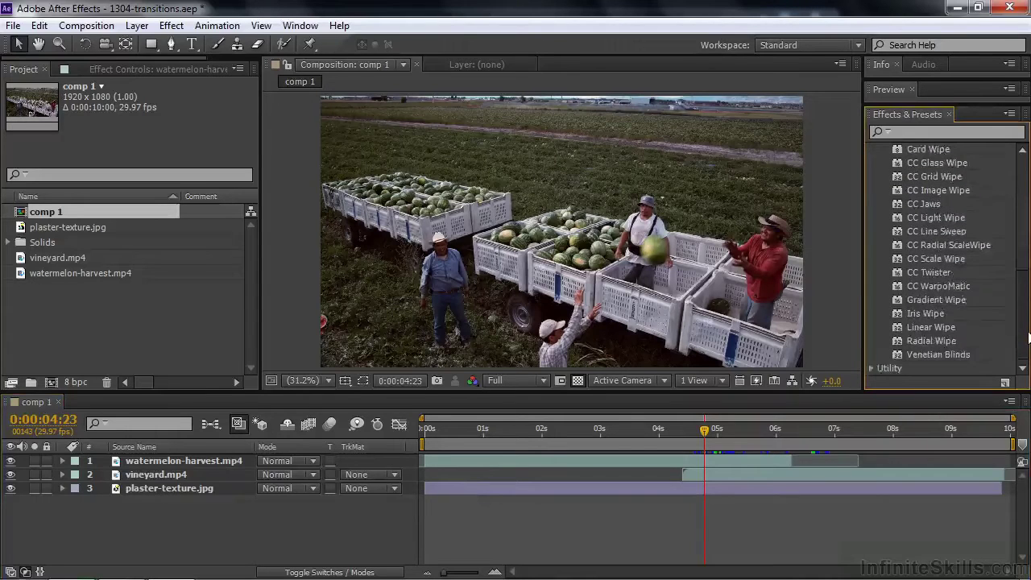
{"action": "scroll", "coordinate": [1028, 326], "scroll_direction": "up", "scroll_amount": 1}
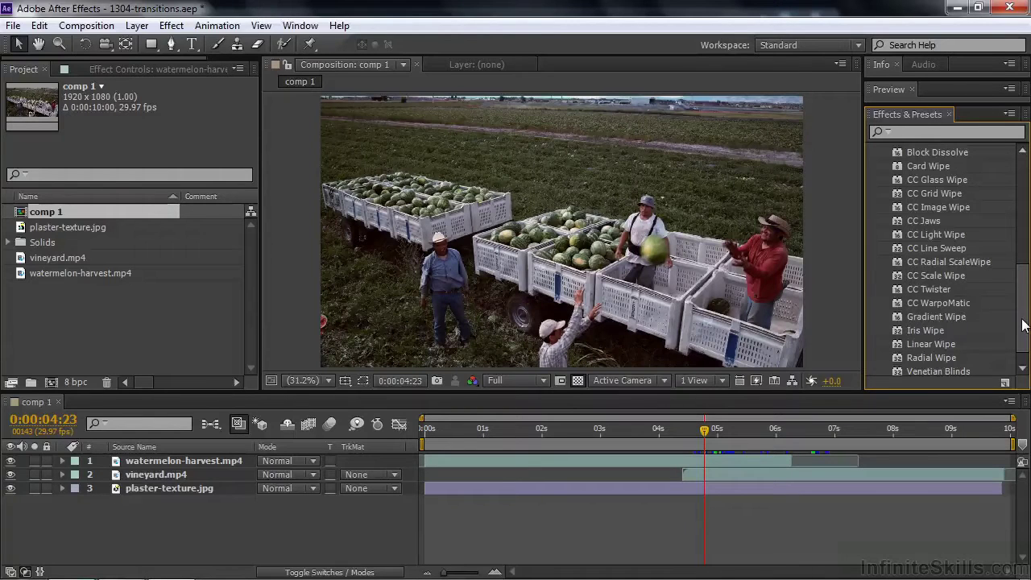
{"action": "scroll", "coordinate": [1025, 325], "scroll_direction": "up", "scroll_amount": 3}
{"action": "scroll", "coordinate": [1025, 325], "scroll_direction": "down", "scroll_amount": 3}
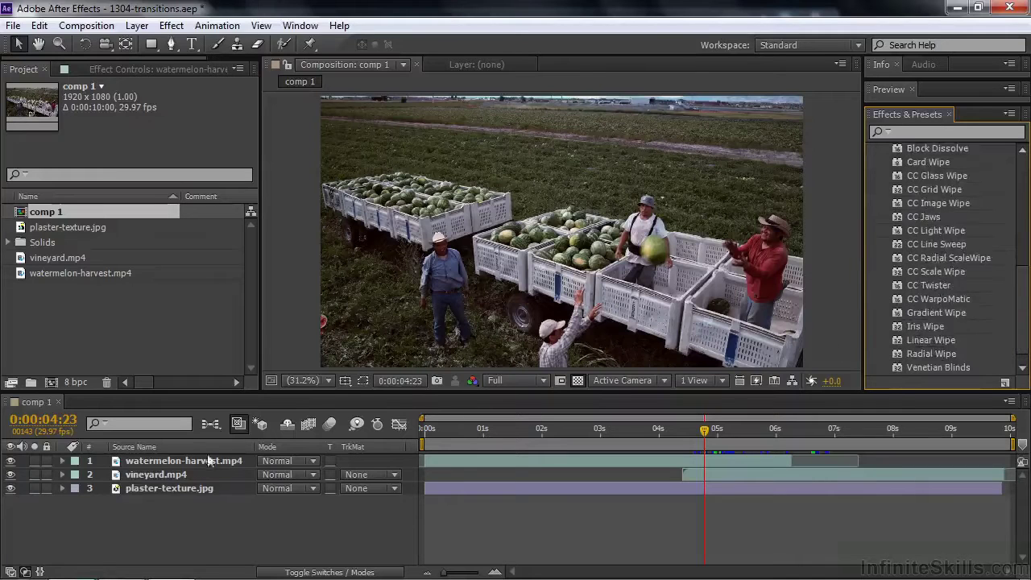
- On the watermelon-harvest.mp4 layer, try Block Dissolve at 28% completion, block width 10, height 6 and soft edges off, and disable it again
{"action": "left_click", "coordinate": [178, 462]}
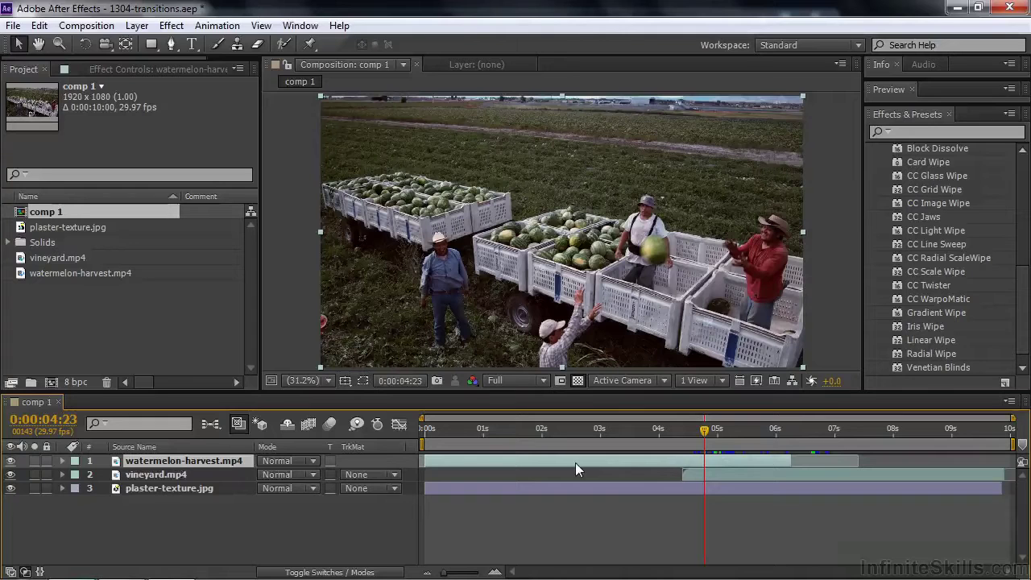
{"action": "left_click", "coordinate": [150, 69]}
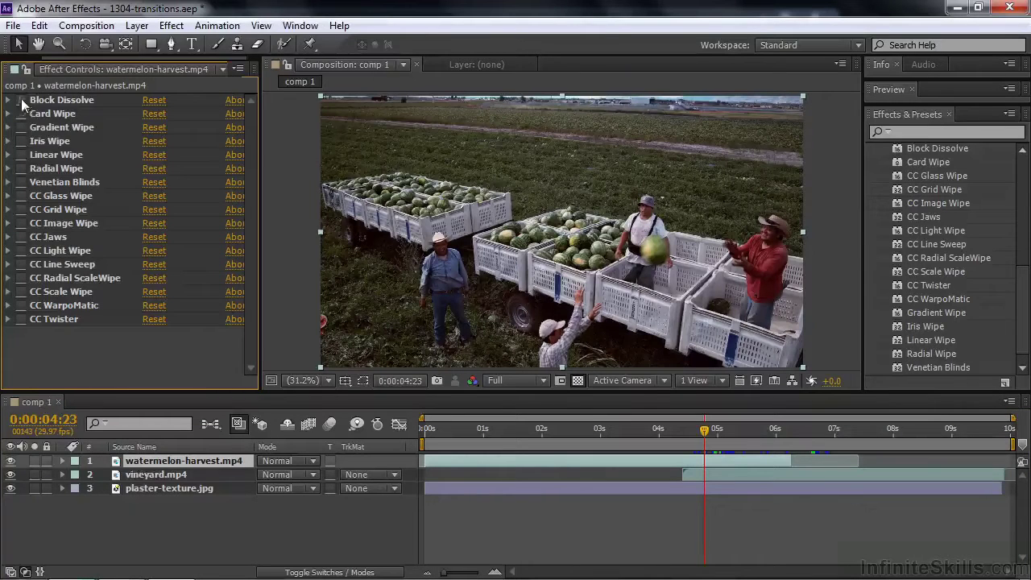
{"action": "left_click", "coordinate": [8, 100]}
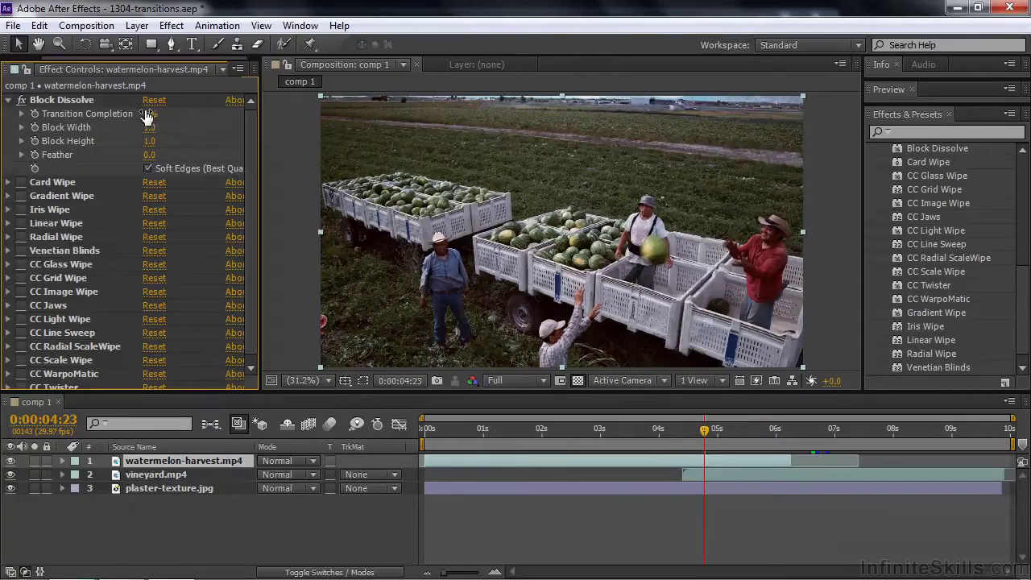
{"action": "mouse_move", "coordinate": [146, 116]}
{"action": "left_mouse_down"}
{"action": "mouse_move", "coordinate": [244, 113]}
{"action": "mouse_move", "coordinate": [126, 117]}
{"action": "mouse_move", "coordinate": [157, 128]}
{"action": "mouse_move", "coordinate": [159, 142]}
{"action": "mouse_move", "coordinate": [173, 116]}
{"action": "mouse_move", "coordinate": [167, 143]}
{"action": "mouse_move", "coordinate": [154, 144]}
{"action": "mouse_move", "coordinate": [158, 157]}
{"action": "mouse_move", "coordinate": [102, 155]}
{"action": "left_mouse_up"}
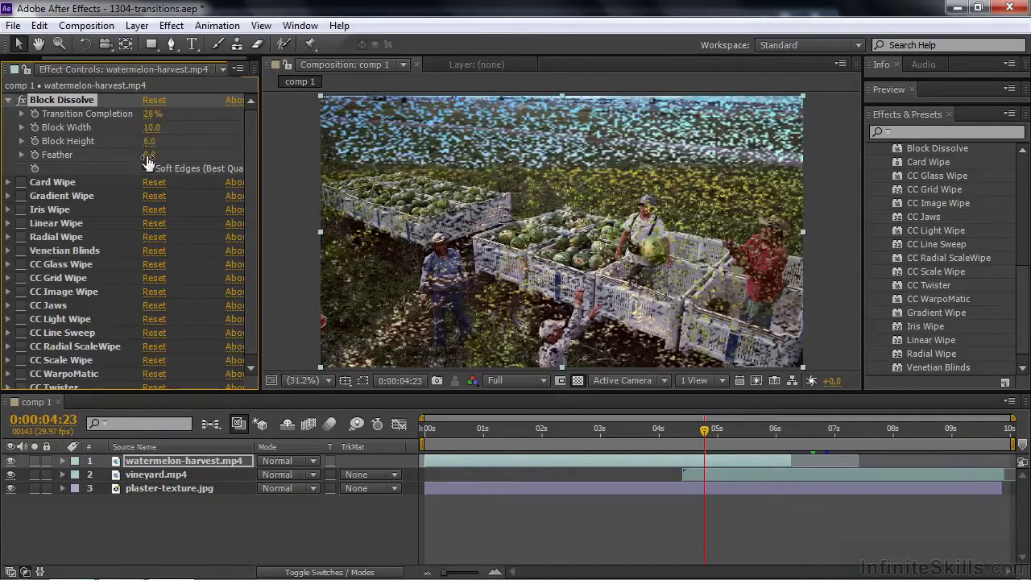
{"action": "left_click", "coordinate": [148, 169]}
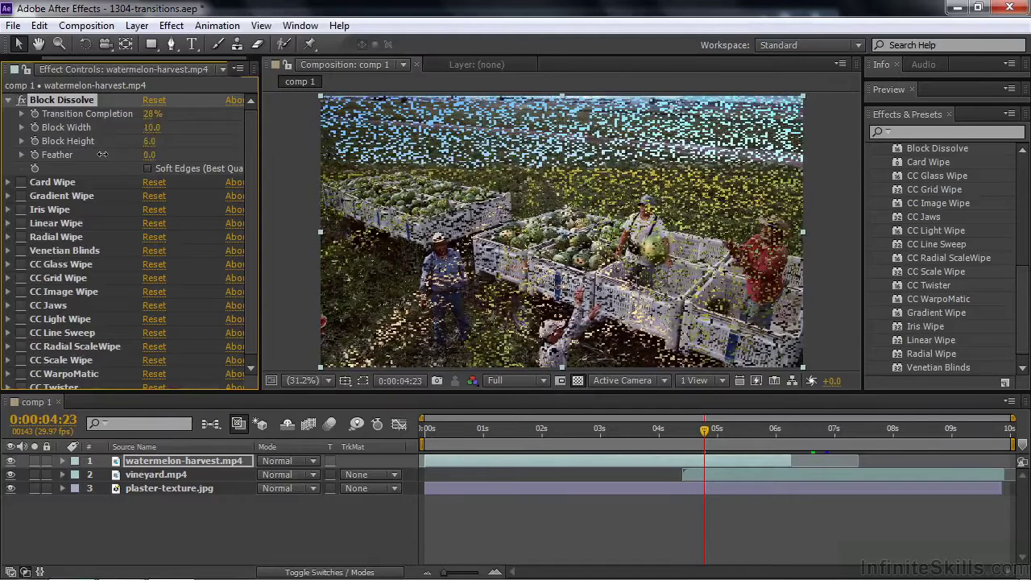
{"action": "left_click", "coordinate": [18, 100]}
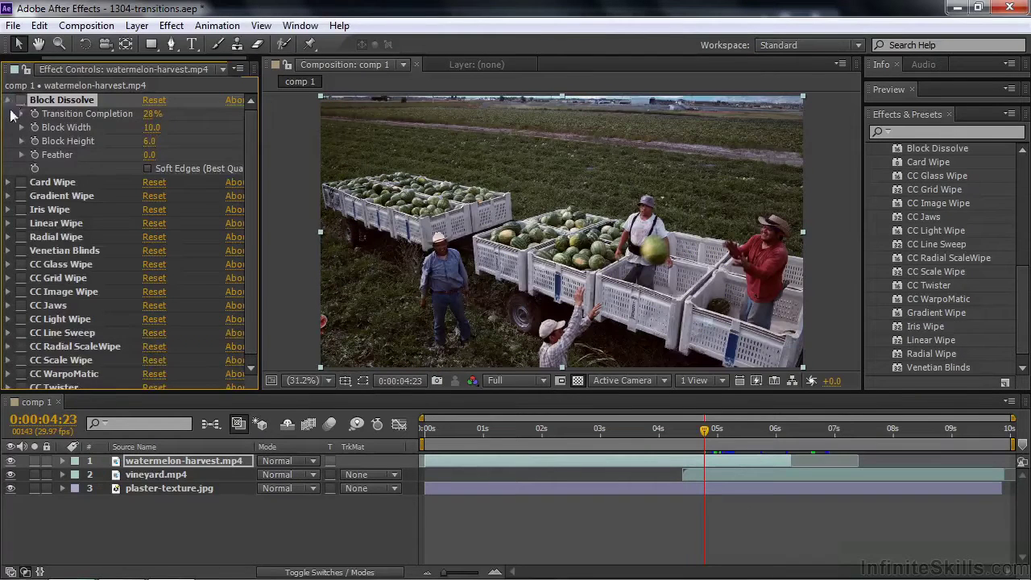
{"action": "left_click", "coordinate": [9, 100]}
- Try Card Wipe with vineyard.mp4 as the back layer and 35% transition completion, and disable the effect again
{"action": "left_click", "coordinate": [21, 113]}
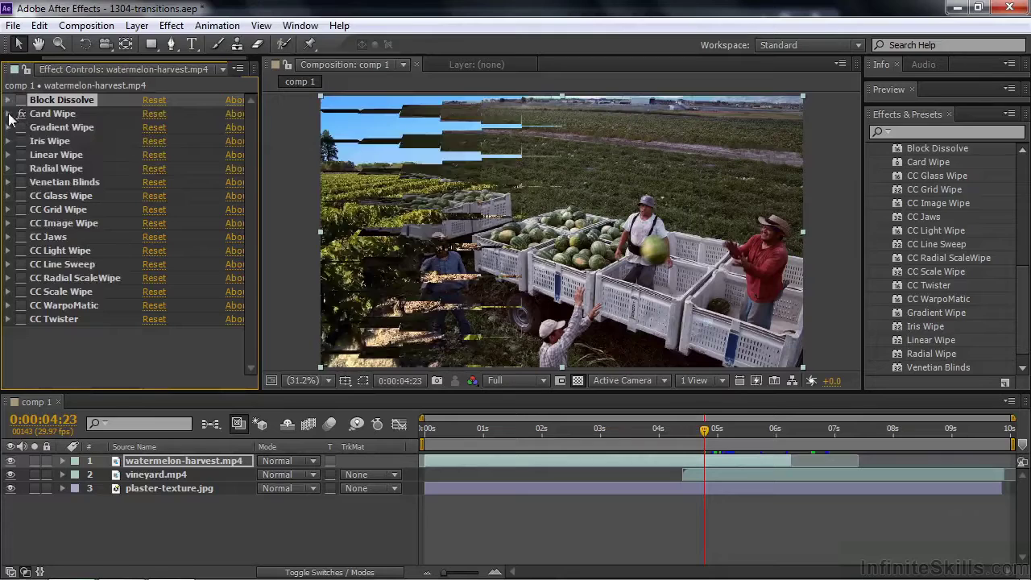
{"action": "left_click", "coordinate": [8, 114]}
{"action": "left_click_drag", "start_coordinate": [149, 123], "coordinate": [187, 141]}
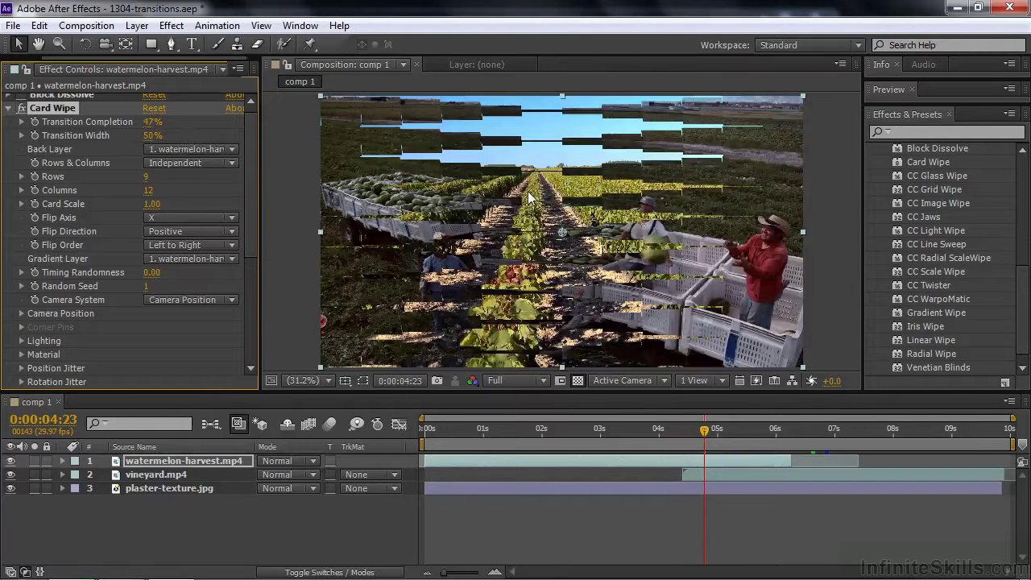
{"action": "left_click", "coordinate": [229, 150]}
{"action": "left_click", "coordinate": [212, 211]}
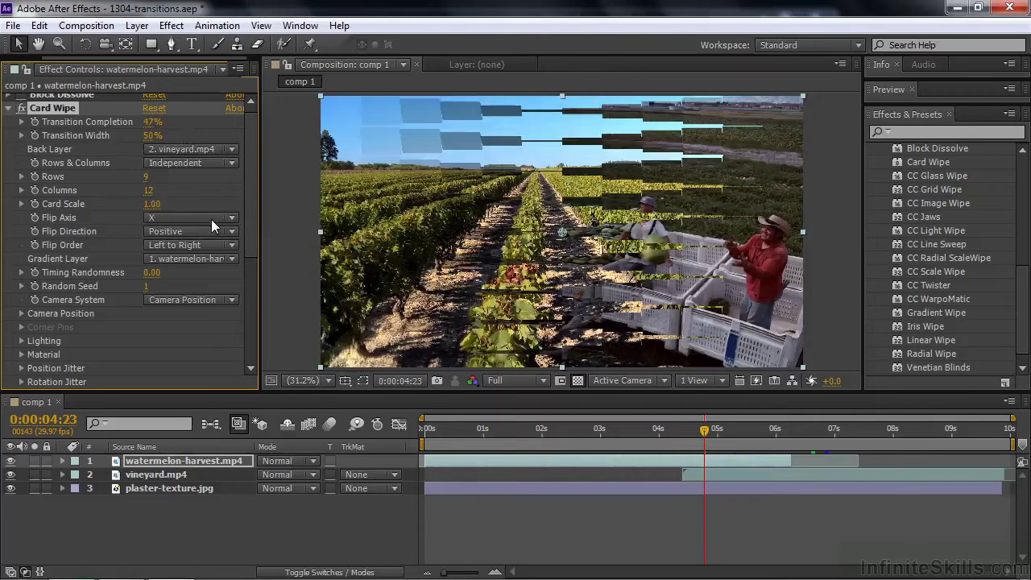
{"action": "mouse_move", "coordinate": [148, 122]}
{"action": "left_mouse_down"}
{"action": "mouse_move", "coordinate": [195, 135]}
{"action": "mouse_move", "coordinate": [146, 136]}
{"action": "left_mouse_up"}
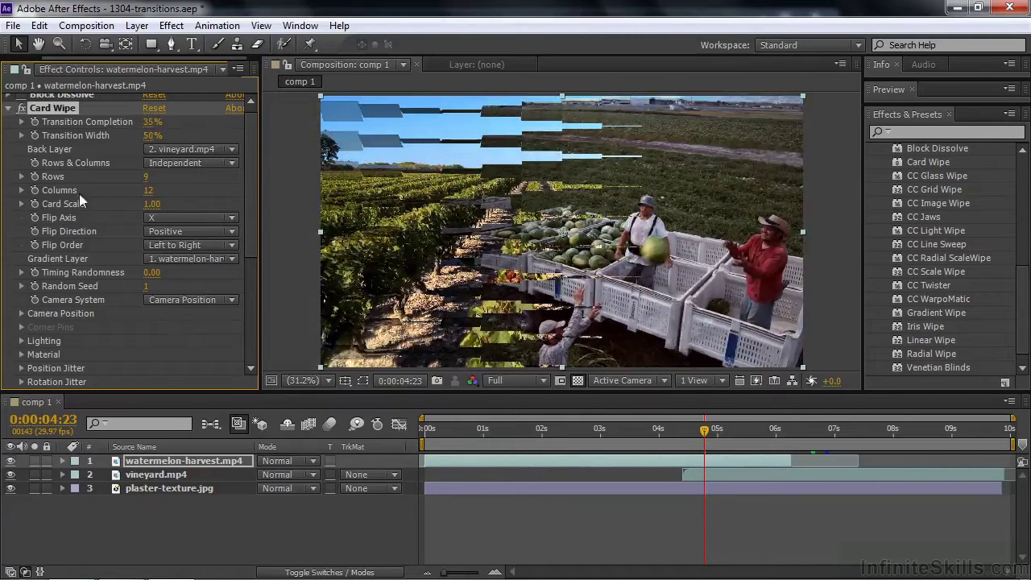
{"action": "left_click", "coordinate": [21, 107]}
{"action": "left_click", "coordinate": [9, 108]}
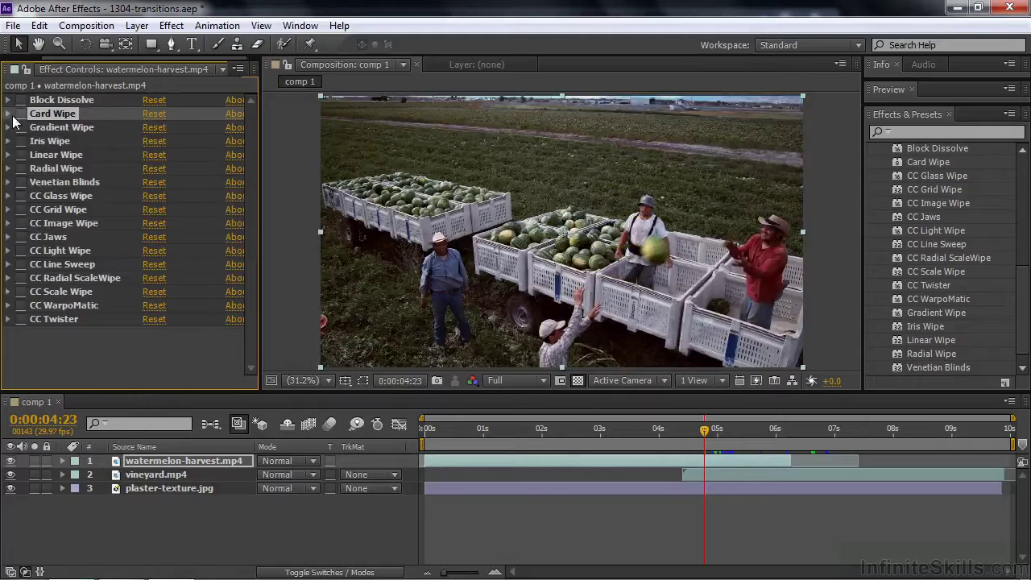
- Try Gradient Wipe with plaster-texture.jpg as the gradient layer and 17% transition completion, and disable the effect again
{"action": "left_click", "coordinate": [22, 128]}
{"action": "left_click", "coordinate": [8, 128]}
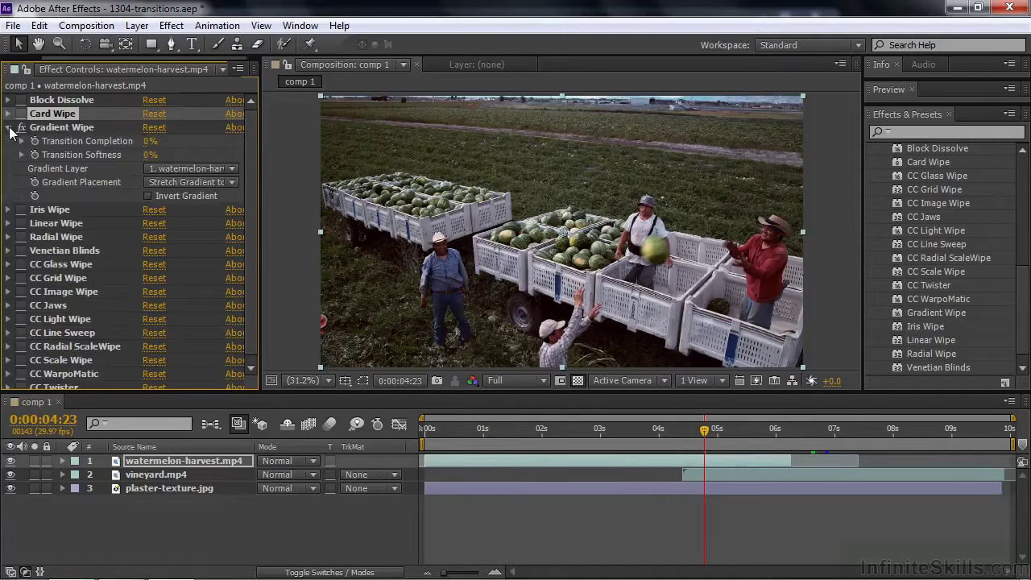
{"action": "left_click", "coordinate": [232, 170]}
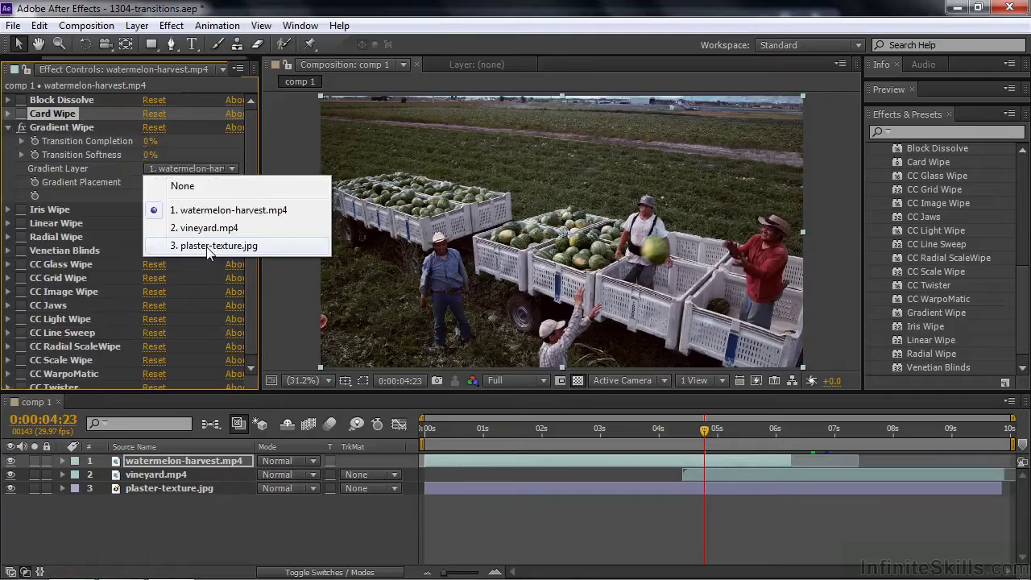
{"action": "left_click", "coordinate": [207, 250]}
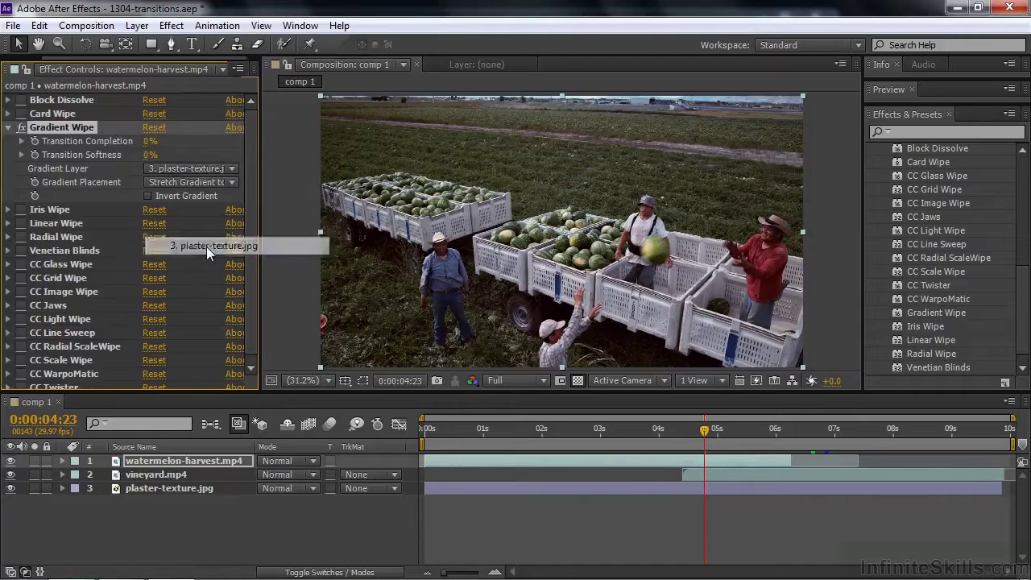
{"action": "left_click_drag", "start_coordinate": [149, 146], "coordinate": [169, 153]}
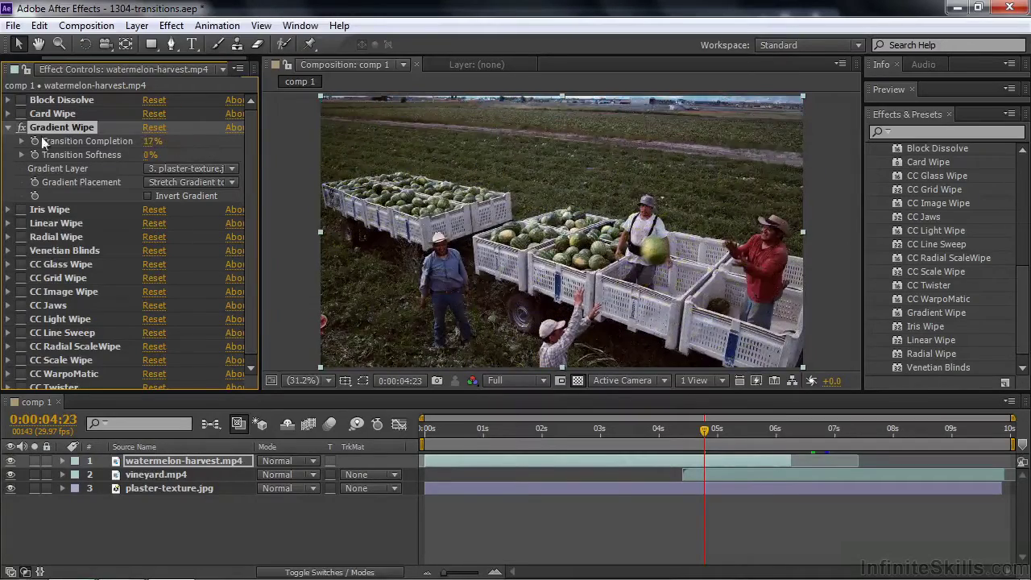
{"action": "left_click", "coordinate": [21, 128]}
{"action": "left_click", "coordinate": [8, 127]}
- Briefly enable Iris Wipe to examine its settings, leaving it disabled and collapsed
{"action": "left_click", "coordinate": [21, 142]}
{"action": "left_click", "coordinate": [8, 142]}
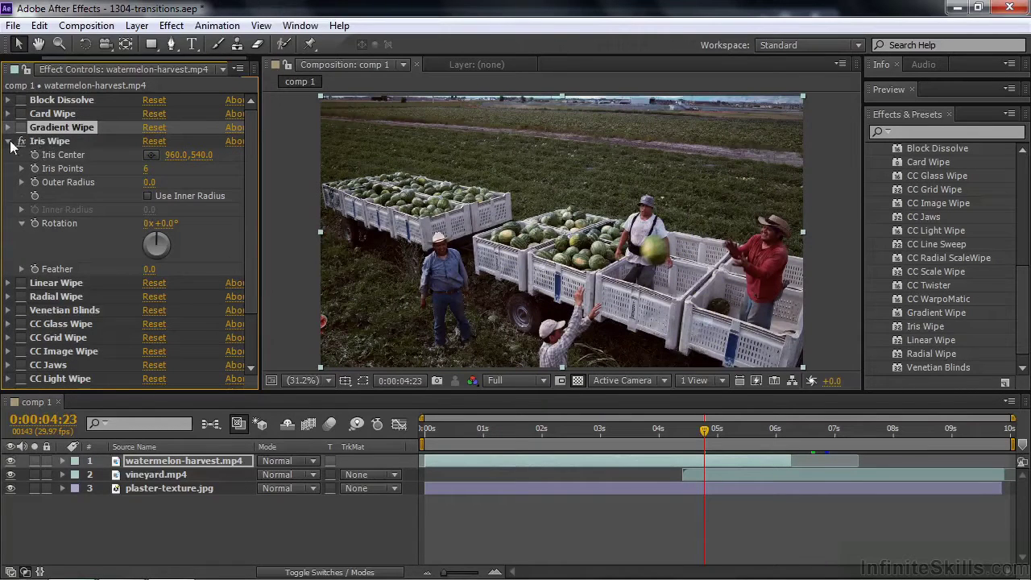
{"action": "left_click", "coordinate": [8, 142]}
{"action": "left_click", "coordinate": [21, 141]}
- Reset Linear Wipe, try it at 47% transition completion with a feather of 72, and disable the effect again
{"action": "left_click", "coordinate": [21, 154]}
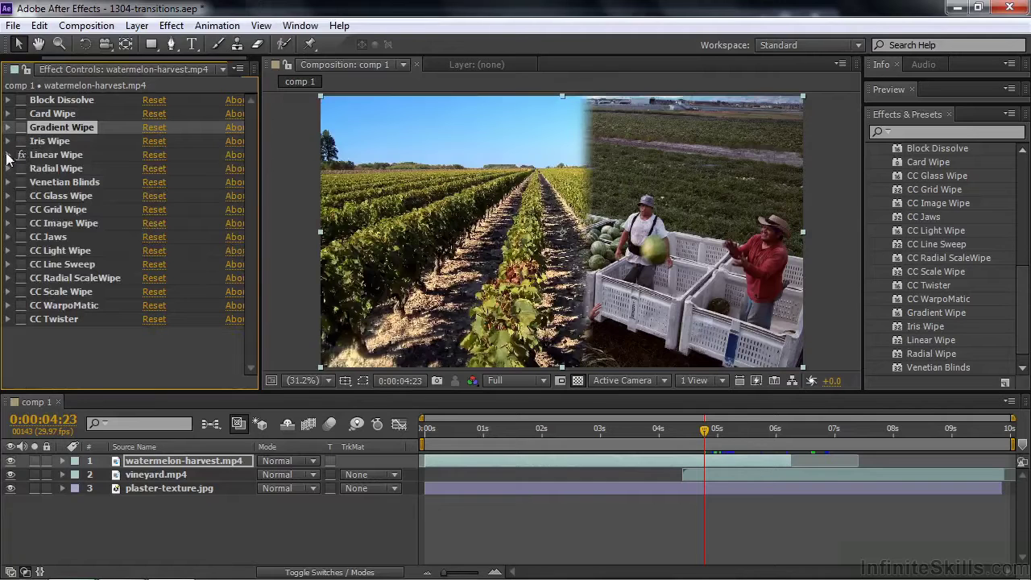
{"action": "left_click", "coordinate": [8, 154]}
{"action": "left_click_drag", "start_coordinate": [153, 171], "coordinate": [129, 169]}
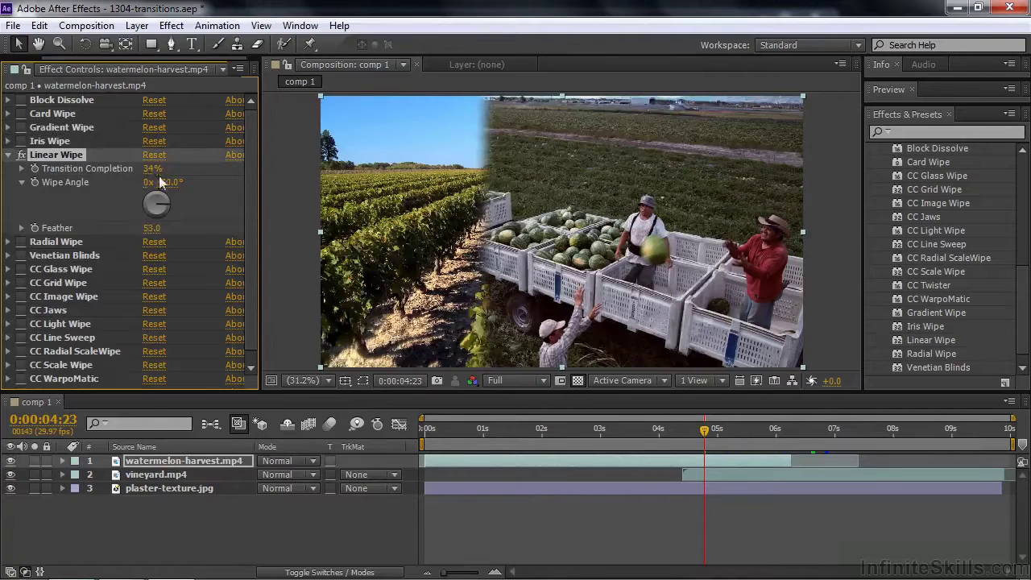
{"action": "left_click", "coordinate": [154, 155]}
{"action": "left_click_drag", "start_coordinate": [148, 170], "coordinate": [187, 172]}
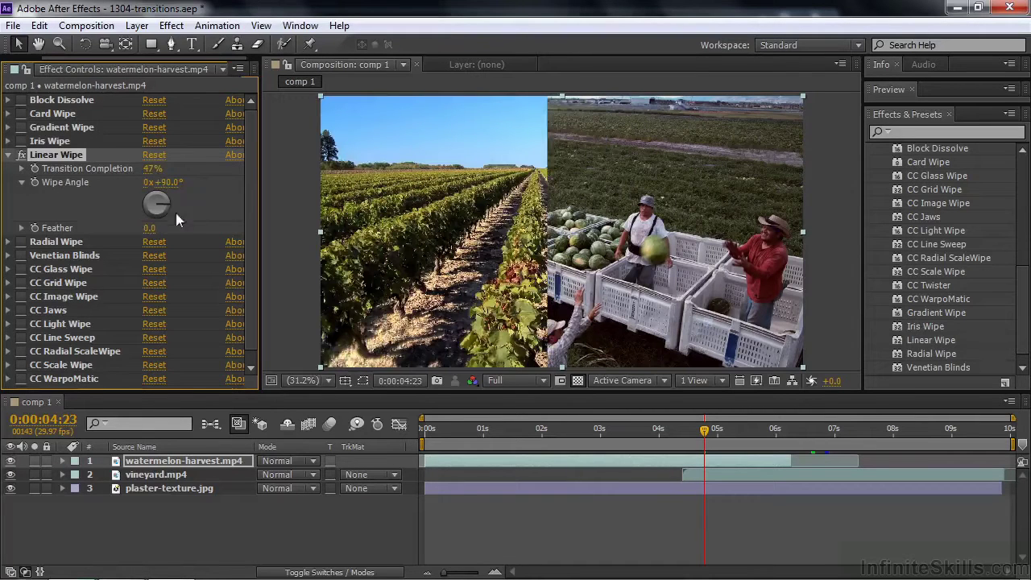
{"action": "left_click_drag", "start_coordinate": [149, 228], "coordinate": [209, 232]}
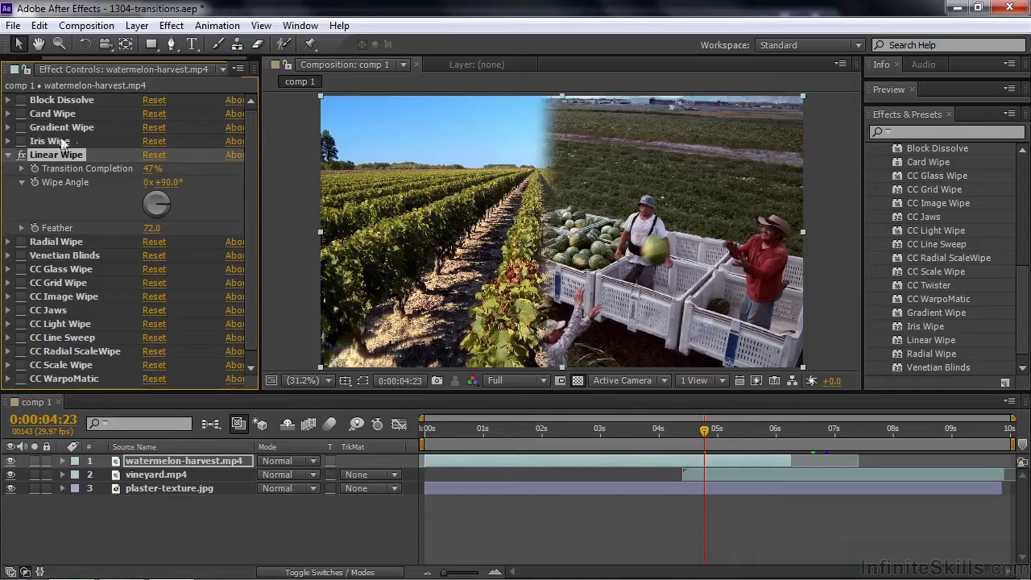
{"action": "left_click", "coordinate": [21, 155]}
{"action": "left_click", "coordinate": [10, 156]}
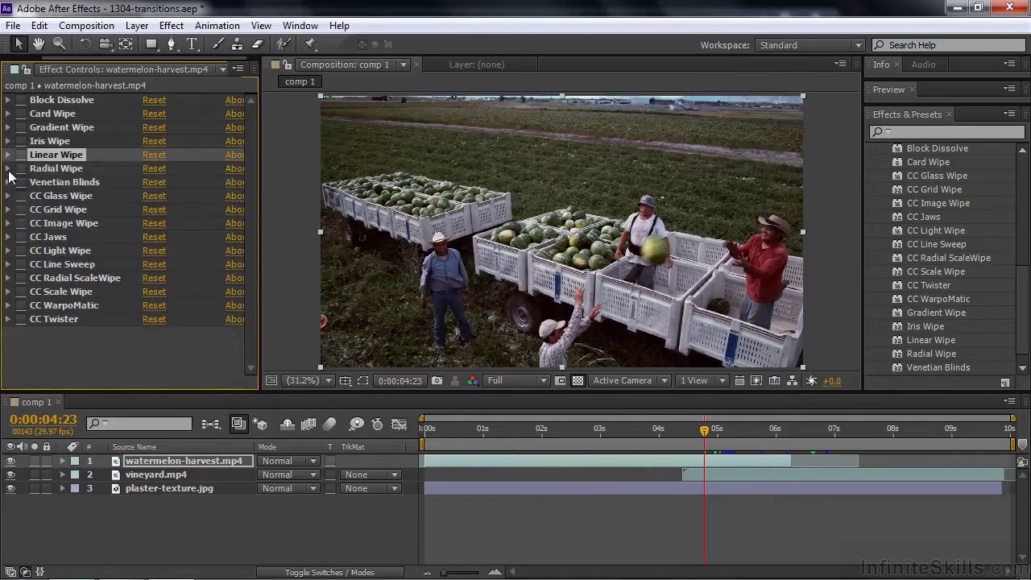
- Move the Radial Wipe center to about 1298, 407 on the white-shirted worker's head, return its completion to 0% and disable it
{"action": "left_click", "coordinate": [9, 169]}
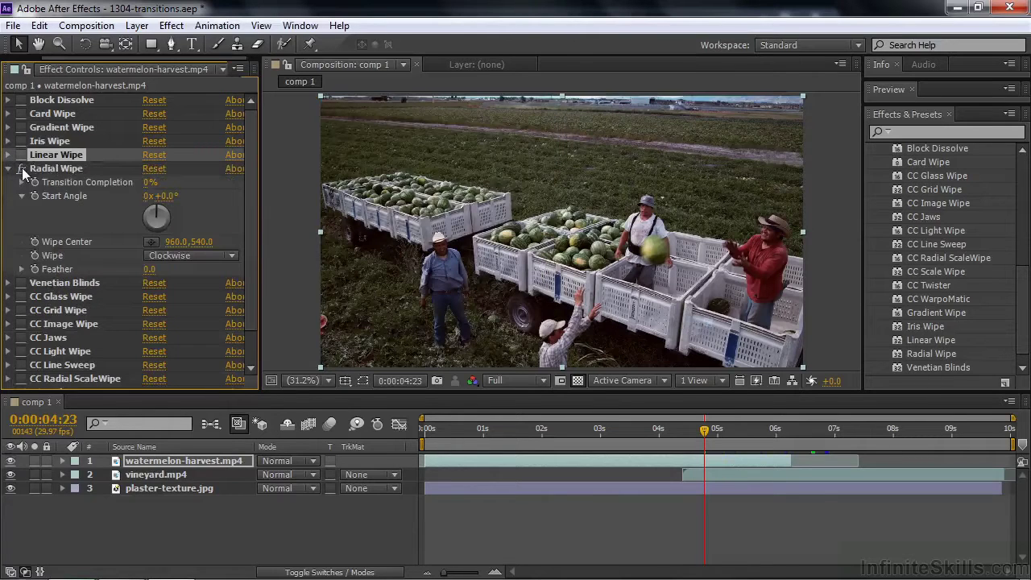
{"action": "left_click_drag", "start_coordinate": [147, 184], "coordinate": [167, 198]}
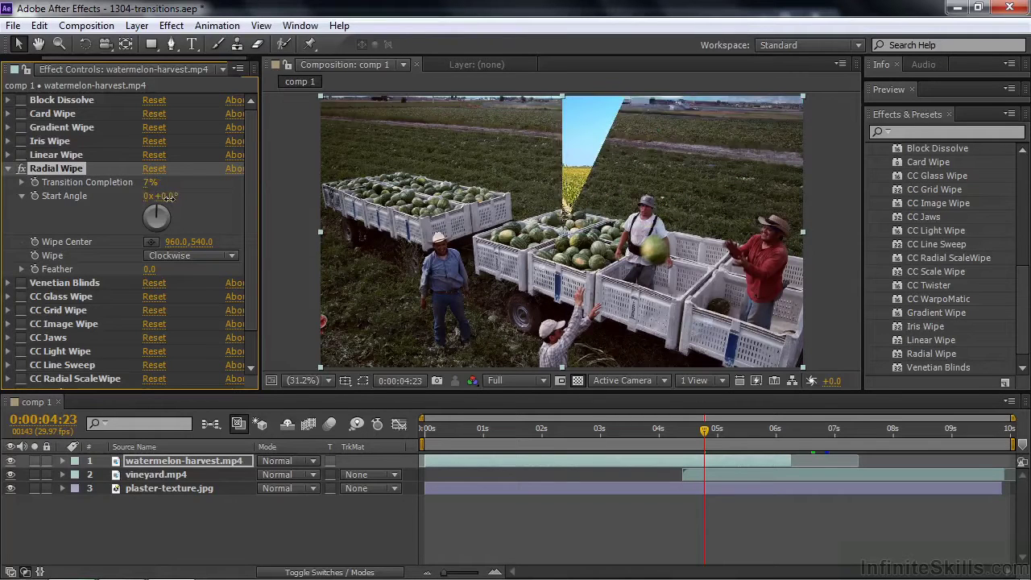
{"action": "left_click", "coordinate": [150, 242]}
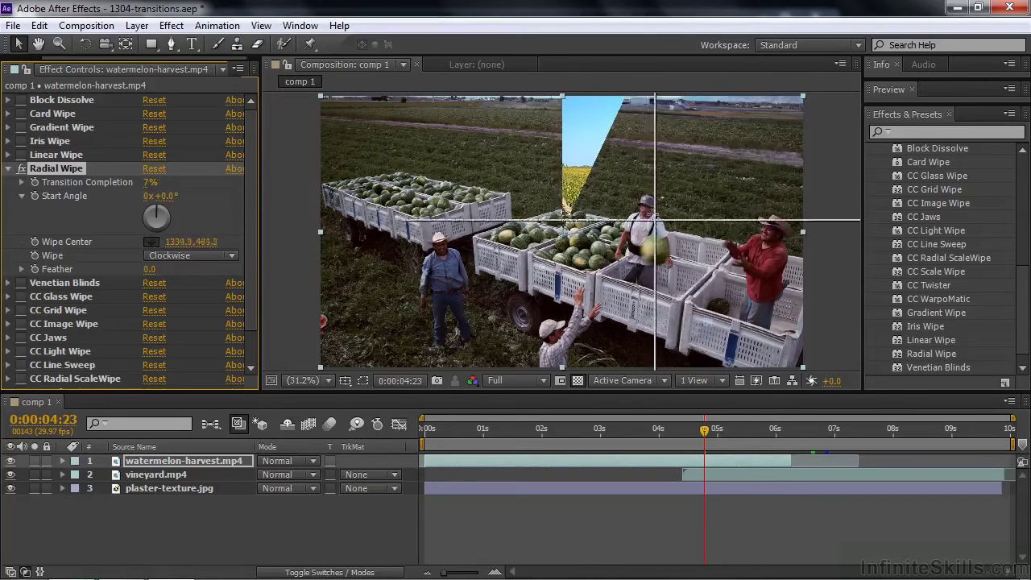
{"action": "left_click", "coordinate": [645, 198]}
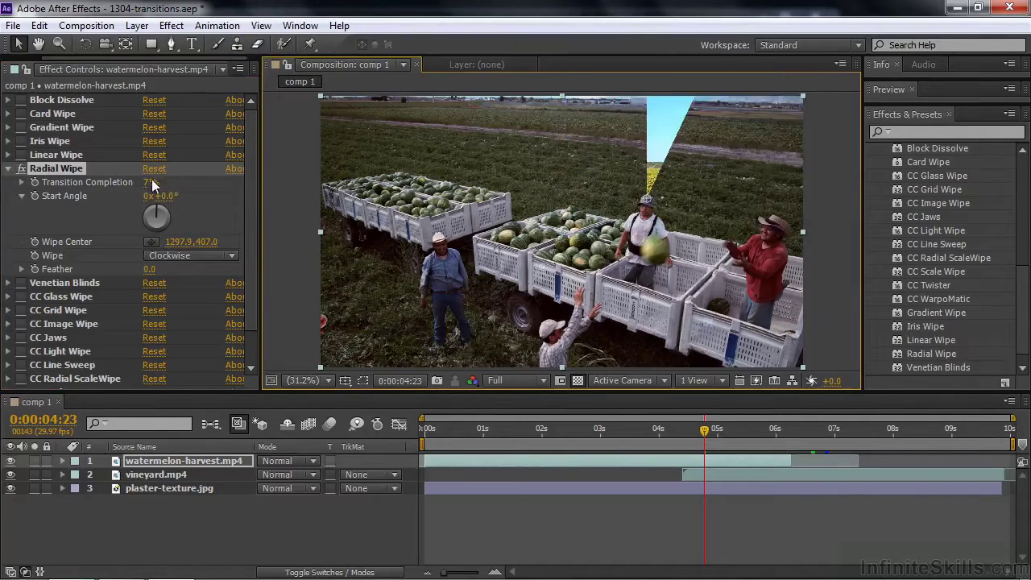
{"action": "left_click_drag", "start_coordinate": [153, 185], "coordinate": [151, 219]}
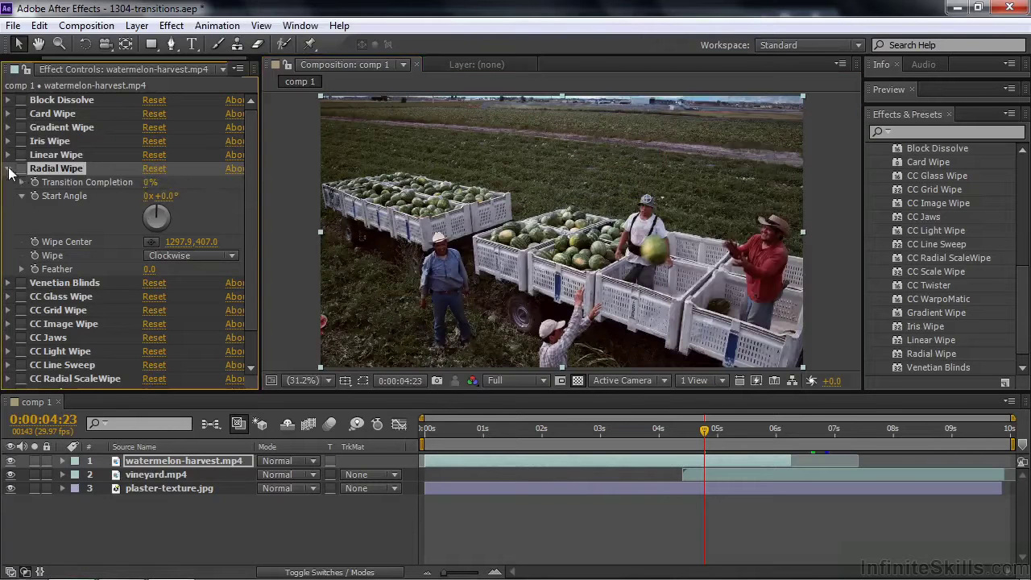
{"action": "left_click", "coordinate": [9, 168]}
- Enable Venetian Blinds with 22% transition completion, a width of 58 and a feather of 8
{"action": "left_click", "coordinate": [9, 182]}
{"action": "left_click_drag", "start_coordinate": [149, 197], "coordinate": [169, 205]}
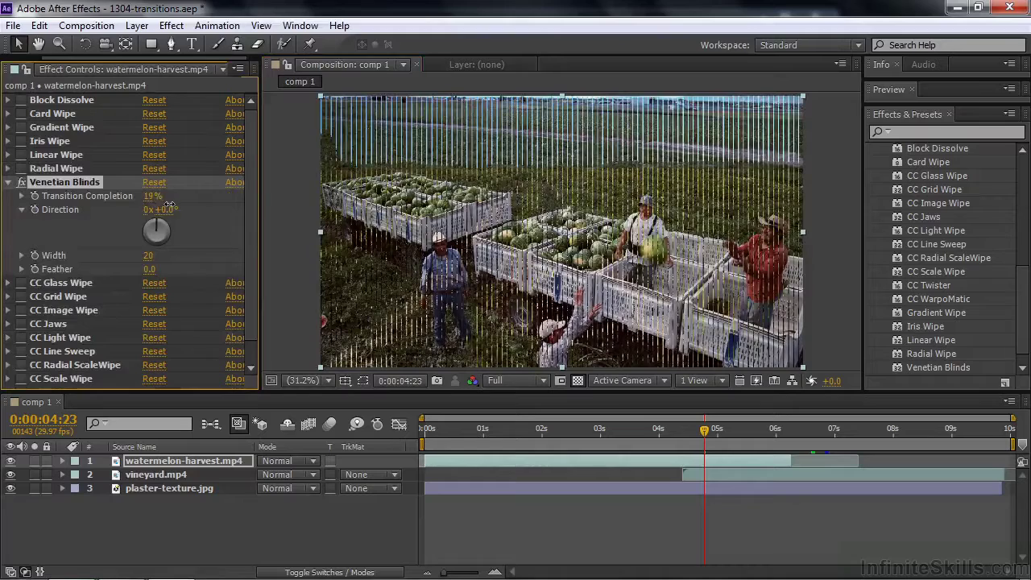
{"action": "left_click_drag", "start_coordinate": [150, 263], "coordinate": [192, 274]}
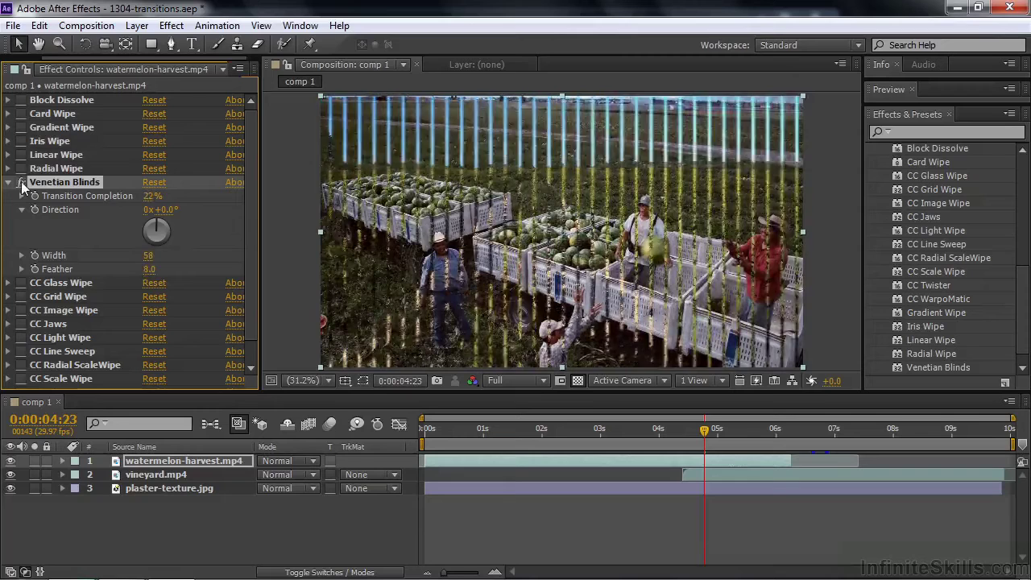
- Disable Venetian Blinds and enable CC Glass Wipe with plaster-texture.jpg as its gradient layer
{"action": "left_click", "coordinate": [21, 182]}
{"action": "left_click", "coordinate": [8, 182]}
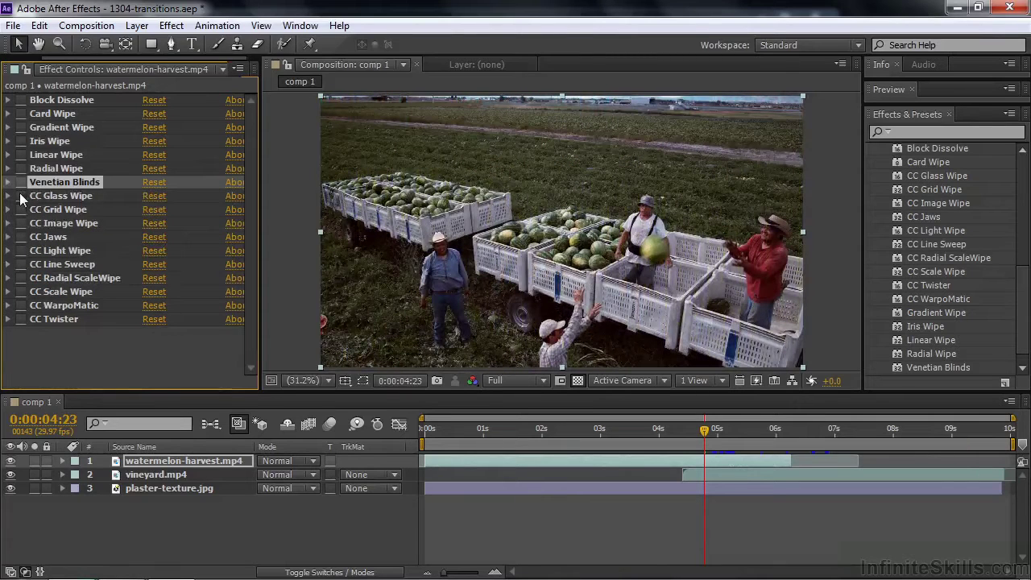
{"action": "left_click", "coordinate": [8, 196]}
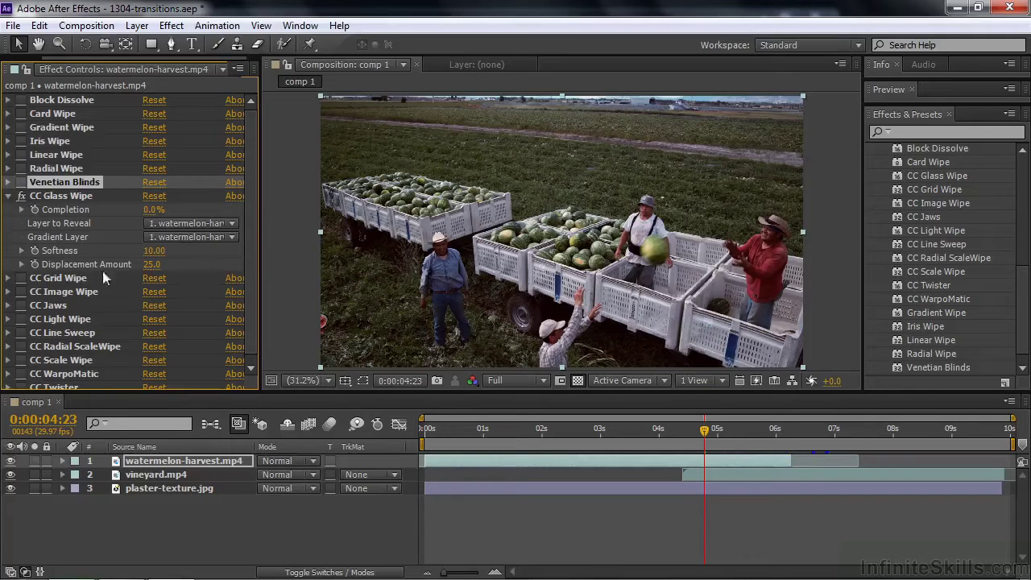
{"action": "left_click", "coordinate": [230, 236]}
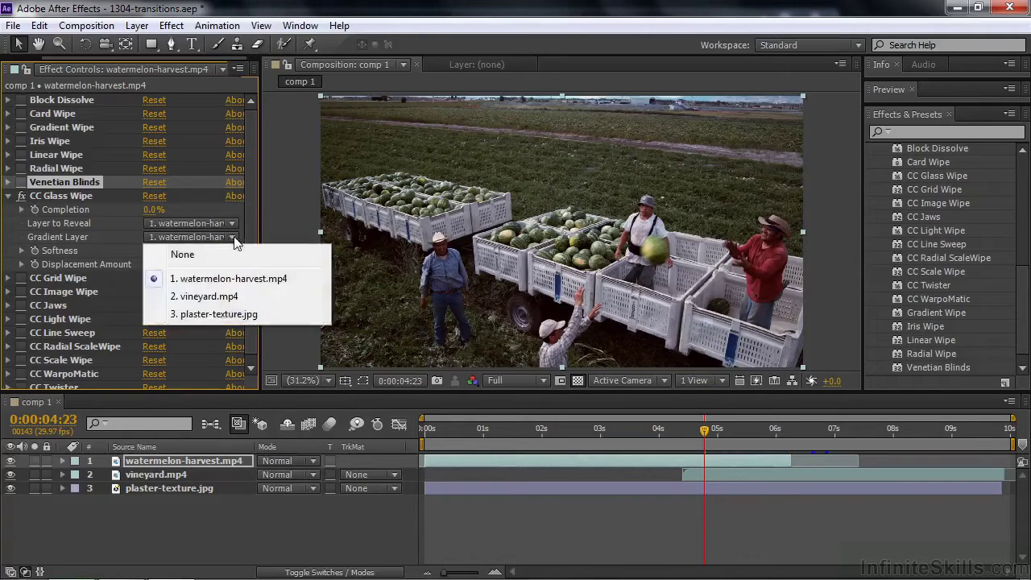
{"action": "left_click", "coordinate": [219, 314]}
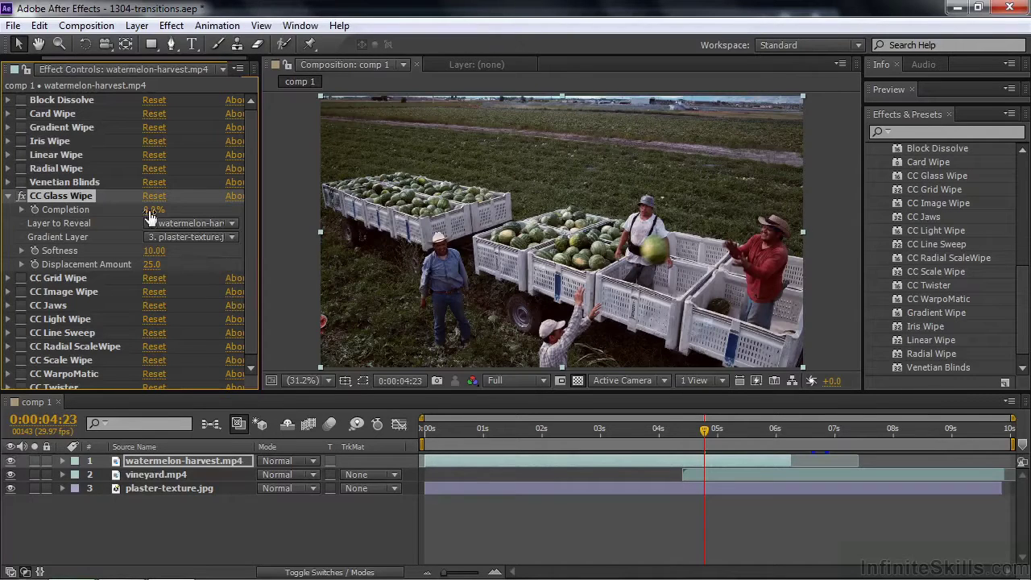
- Raise the CC Glass Wipe completion to 56%, then disable and collapse the effect
{"action": "left_click_drag", "start_coordinate": [153, 211], "coordinate": [177, 227]}
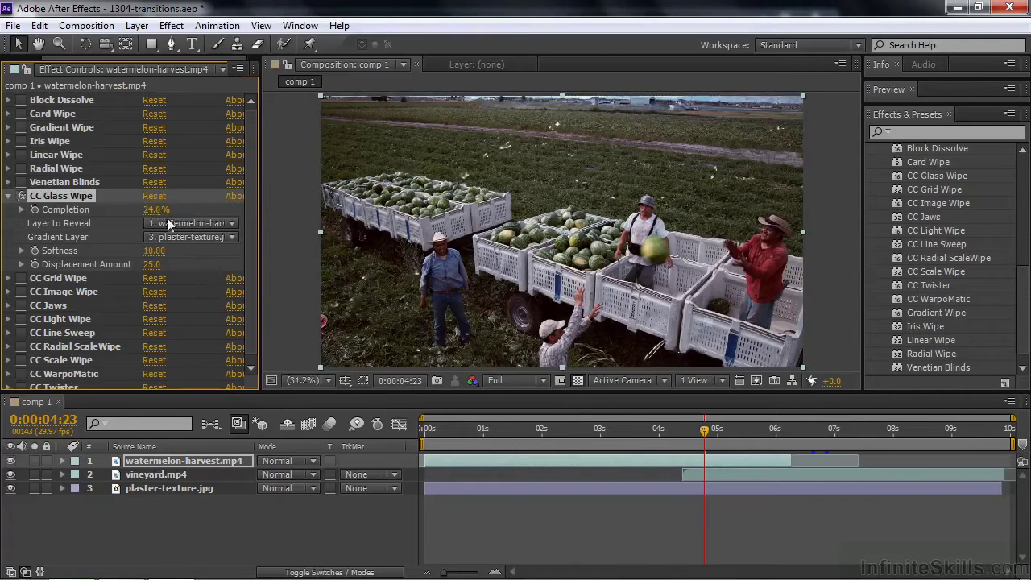
{"action": "left_click_drag", "start_coordinate": [157, 211], "coordinate": [180, 258]}
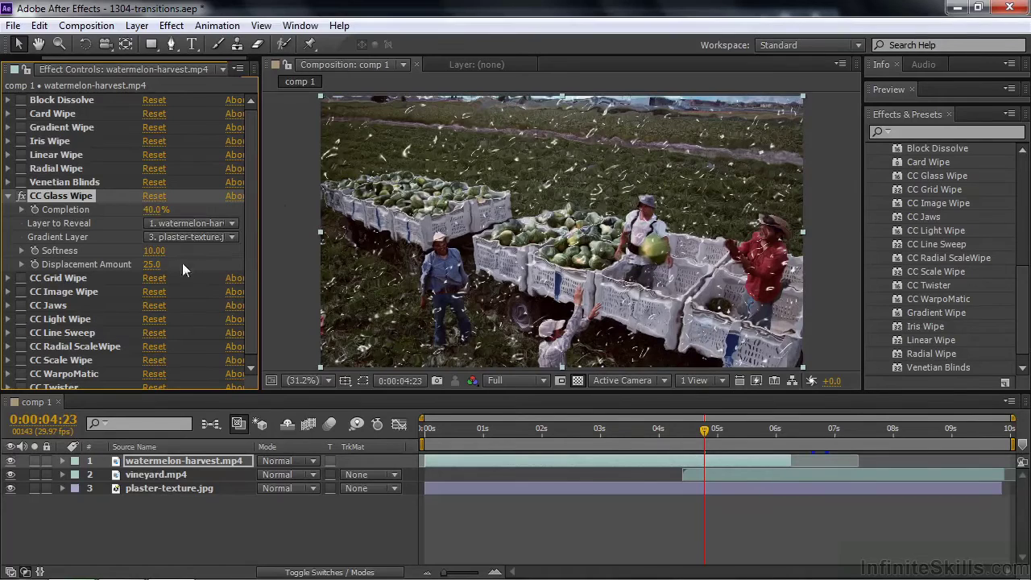
{"action": "mouse_move", "coordinate": [151, 208]}
{"action": "left_mouse_down"}
{"action": "mouse_move", "coordinate": [179, 221]}
{"action": "mouse_move", "coordinate": [141, 211]}
{"action": "left_mouse_up"}
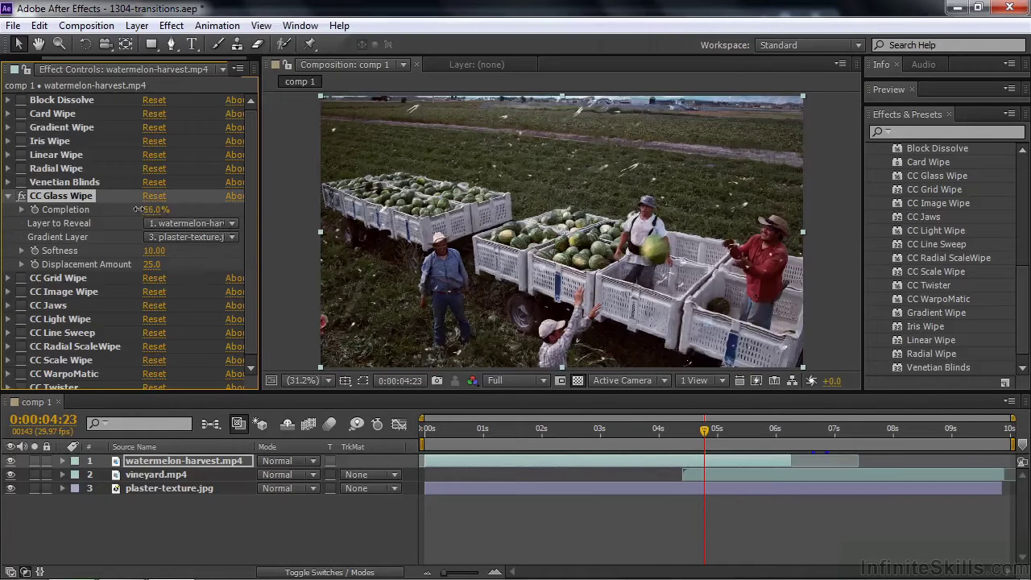
{"action": "left_click", "coordinate": [21, 196]}
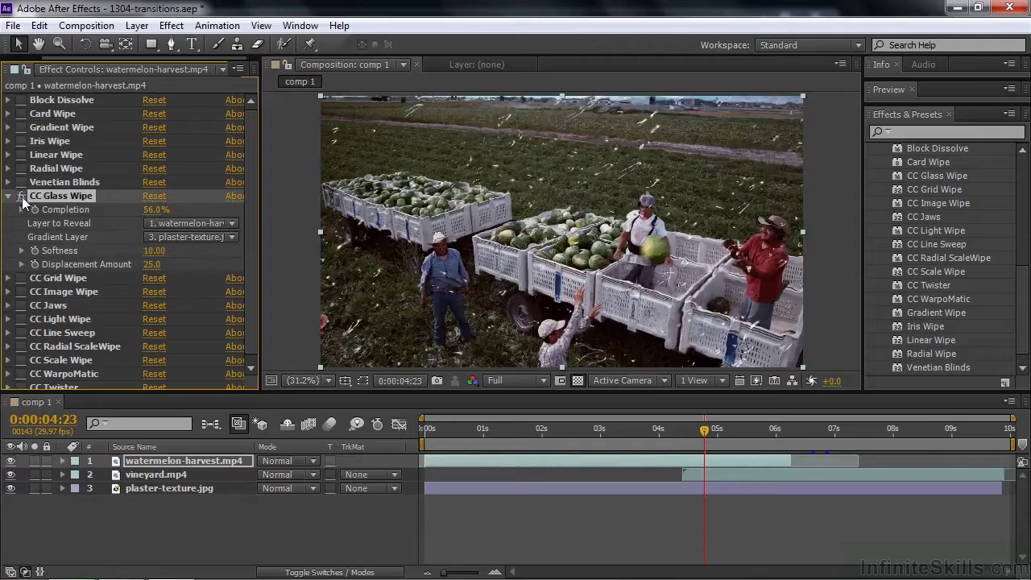
{"action": "left_click", "coordinate": [9, 196]}
- Try CC Grid Wipe at 37% completion, leaving the effect disabled and collapsed
{"action": "left_click", "coordinate": [9, 210]}
{"action": "left_click", "coordinate": [22, 210]}
{"action": "left_click_drag", "start_coordinate": [153, 223], "coordinate": [196, 237]}
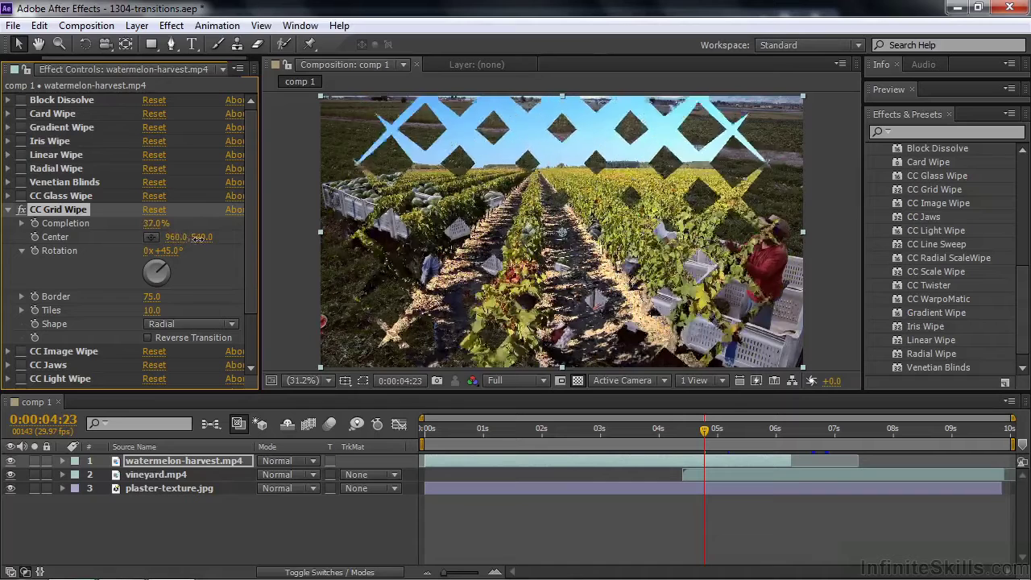
{"action": "left_click", "coordinate": [22, 209]}
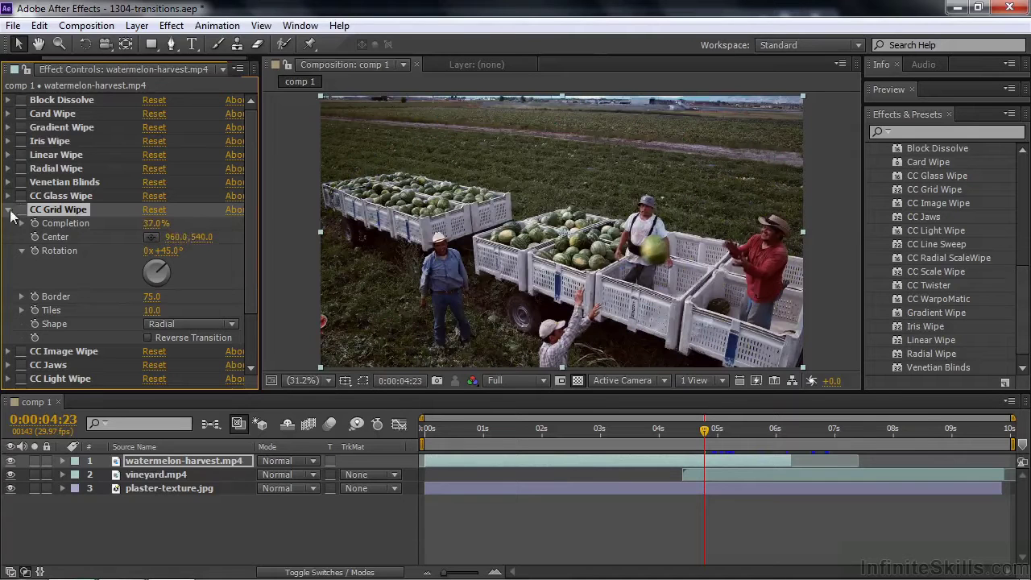
{"action": "left_click", "coordinate": [9, 210]}
- Try CC Image Wipe with plaster-texture.jpg as the gradient layer and 42% completion, then disable and collapse it
{"action": "left_click", "coordinate": [53, 226]}
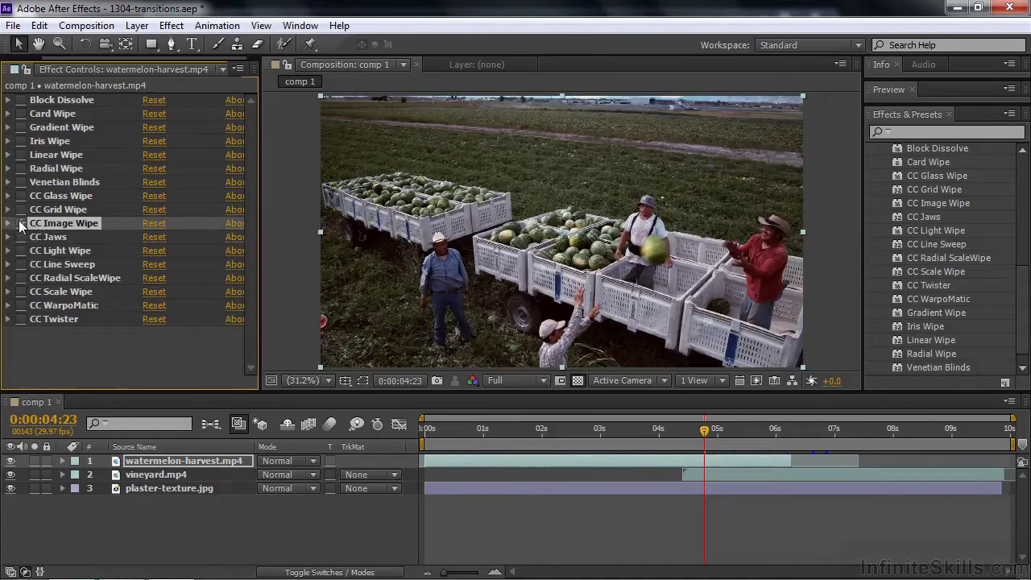
{"action": "left_click", "coordinate": [9, 223]}
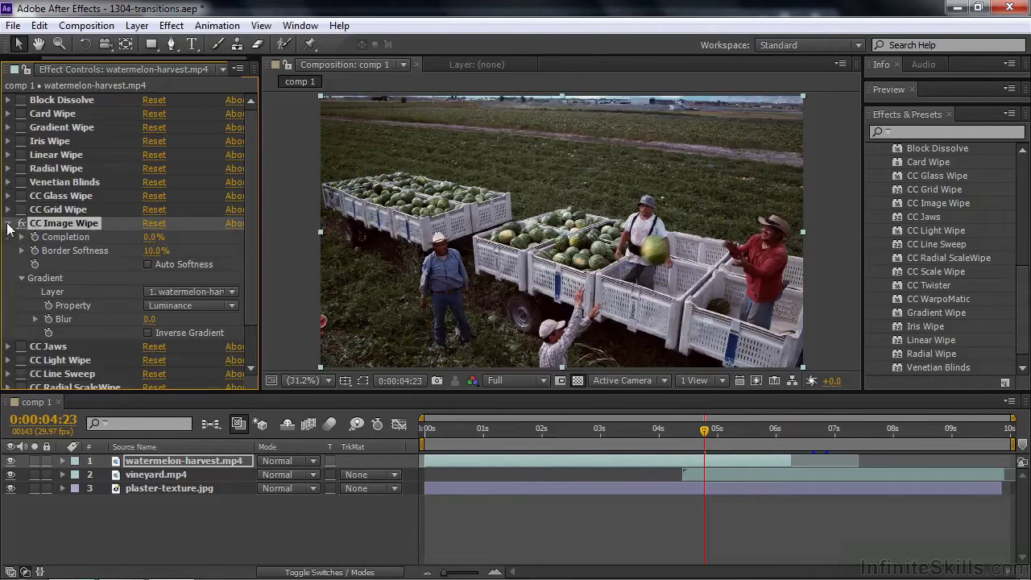
{"action": "mouse_move", "coordinate": [150, 237]}
{"action": "left_mouse_down"}
{"action": "mouse_move", "coordinate": [213, 247]}
{"action": "mouse_move", "coordinate": [138, 245]}
{"action": "left_mouse_up"}
{"action": "left_click", "coordinate": [235, 291]}
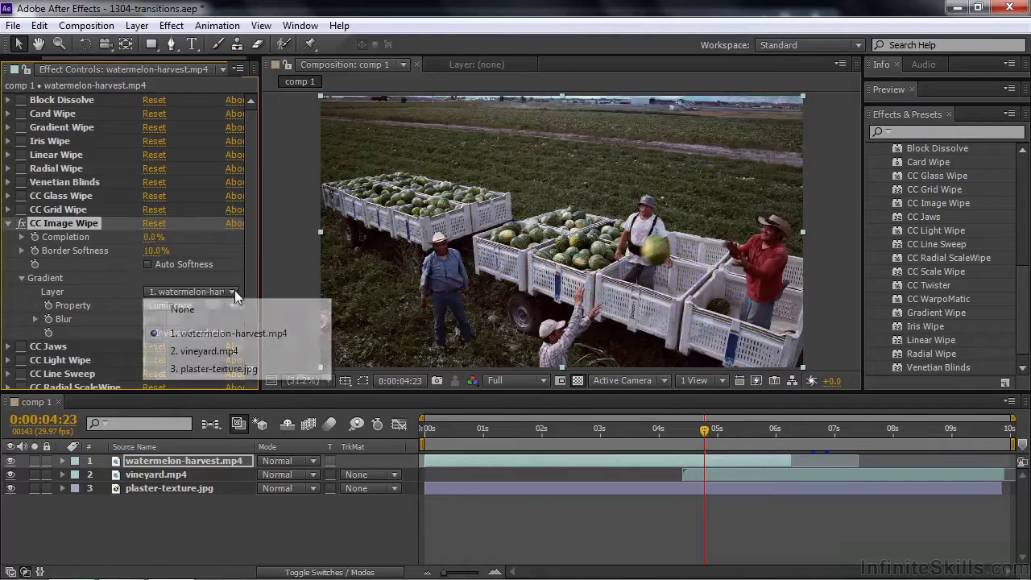
{"action": "left_click", "coordinate": [219, 370]}
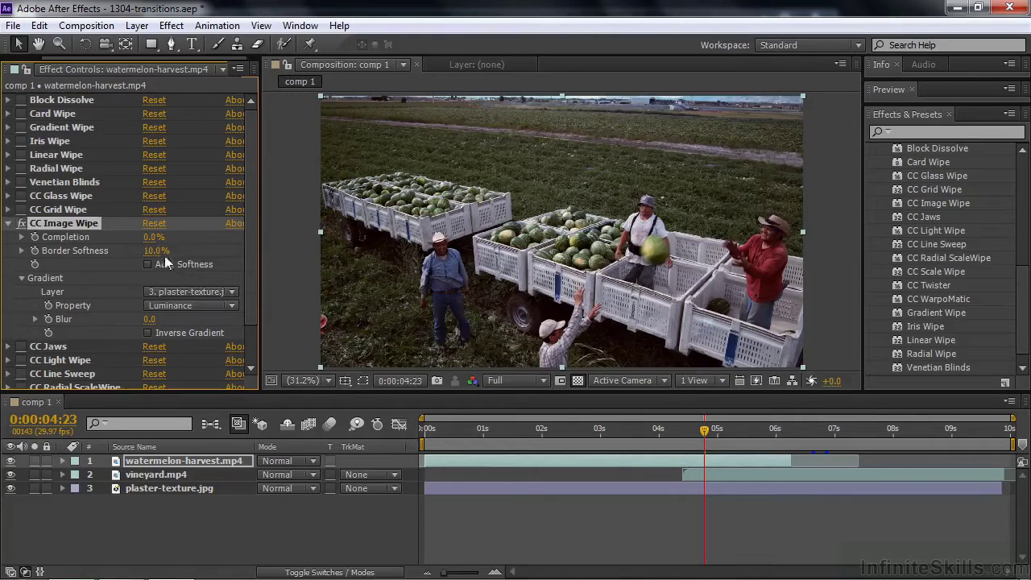
{"action": "left_click_drag", "start_coordinate": [153, 236], "coordinate": [105, 239]}
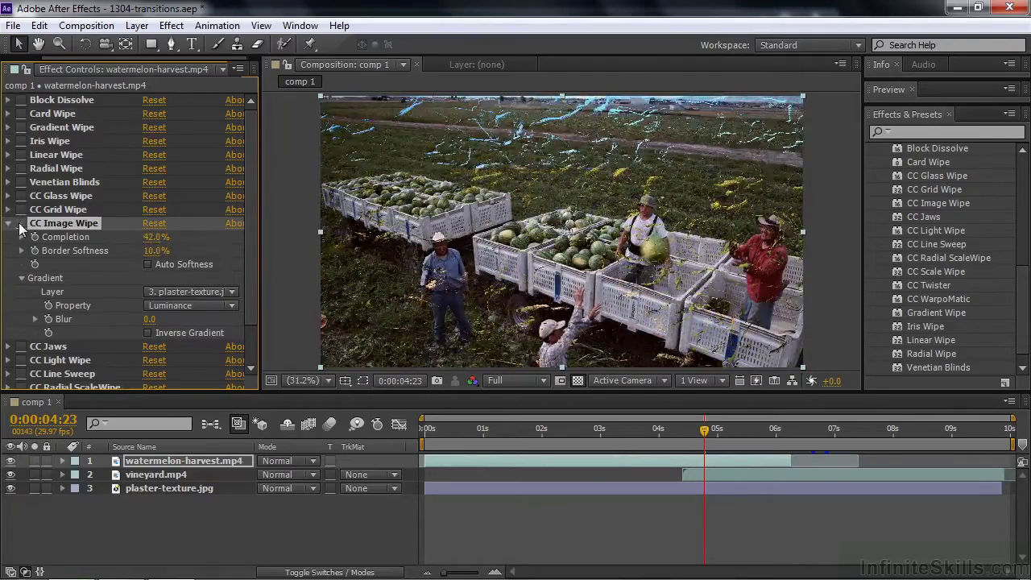
{"action": "left_click", "coordinate": [9, 223]}
- Try CC Jaws at 45% completion with a direction of 1°, then disable and collapse it
{"action": "left_click", "coordinate": [9, 237]}
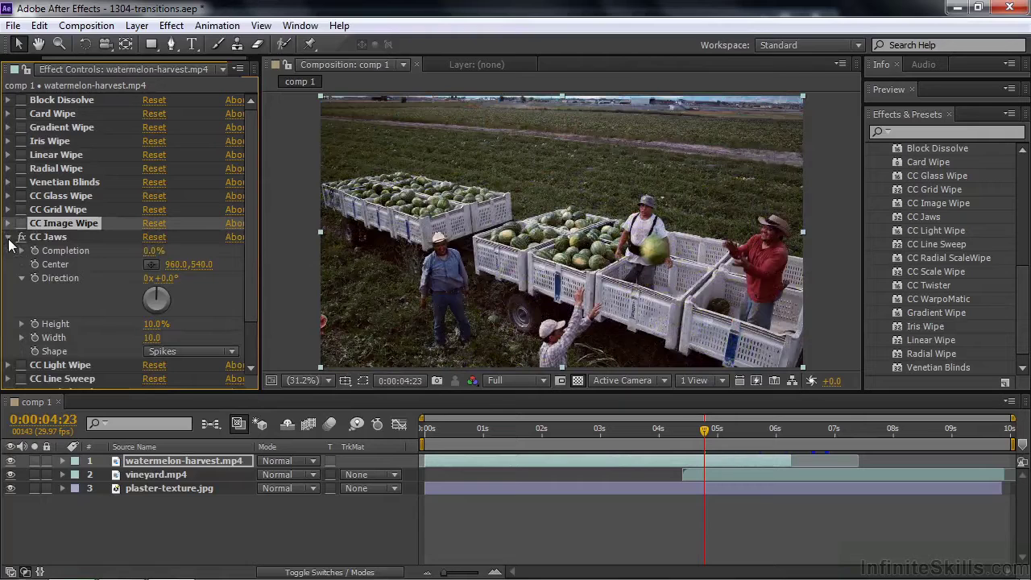
{"action": "left_click_drag", "start_coordinate": [153, 250], "coordinate": [179, 242]}
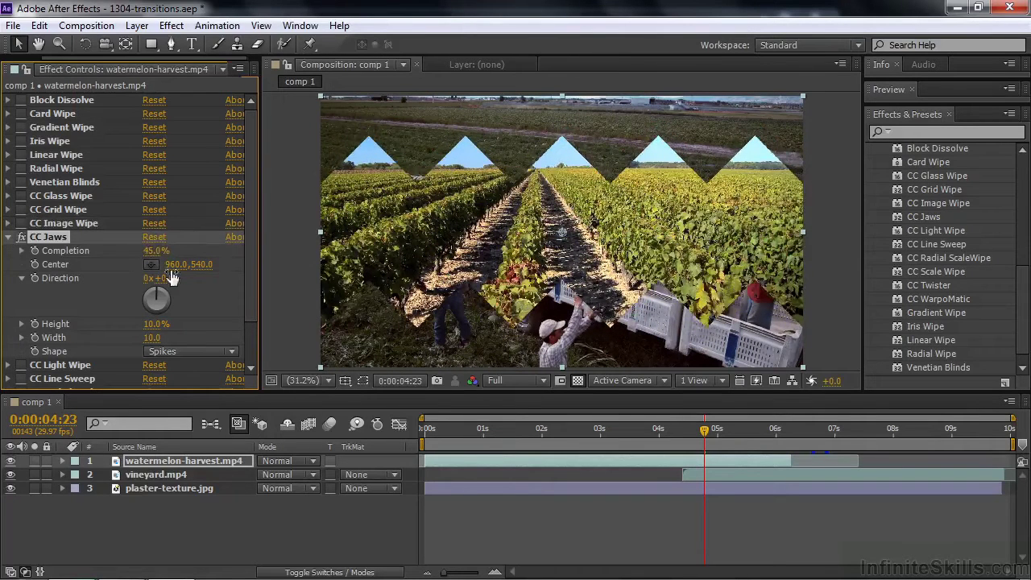
{"action": "mouse_move", "coordinate": [164, 278]}
{"action": "left_mouse_down"}
{"action": "mouse_move", "coordinate": [175, 278]}
{"action": "mouse_move", "coordinate": [155, 278]}
{"action": "mouse_move", "coordinate": [170, 278]}
{"action": "left_mouse_up"}
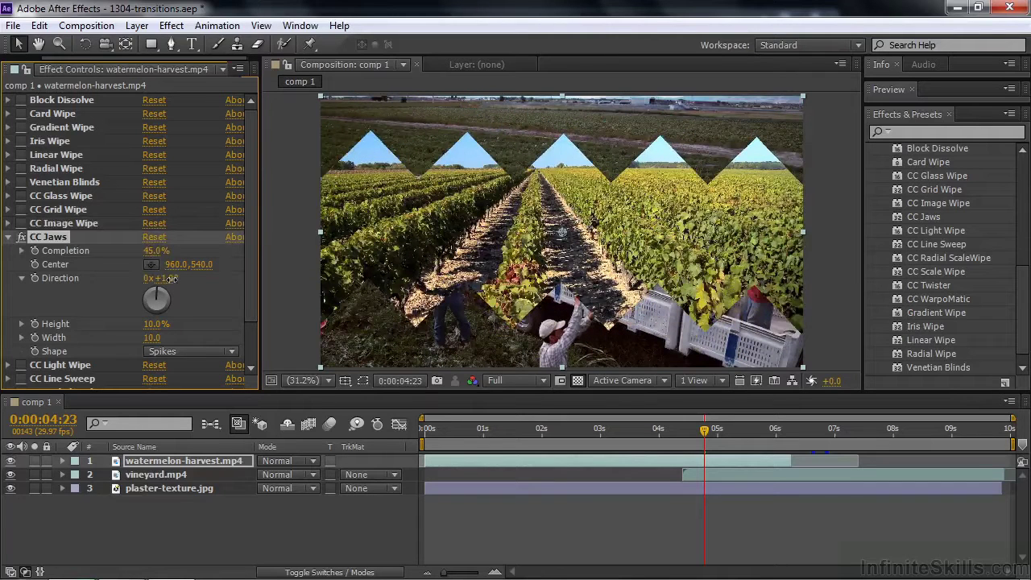
{"action": "left_click", "coordinate": [21, 238]}
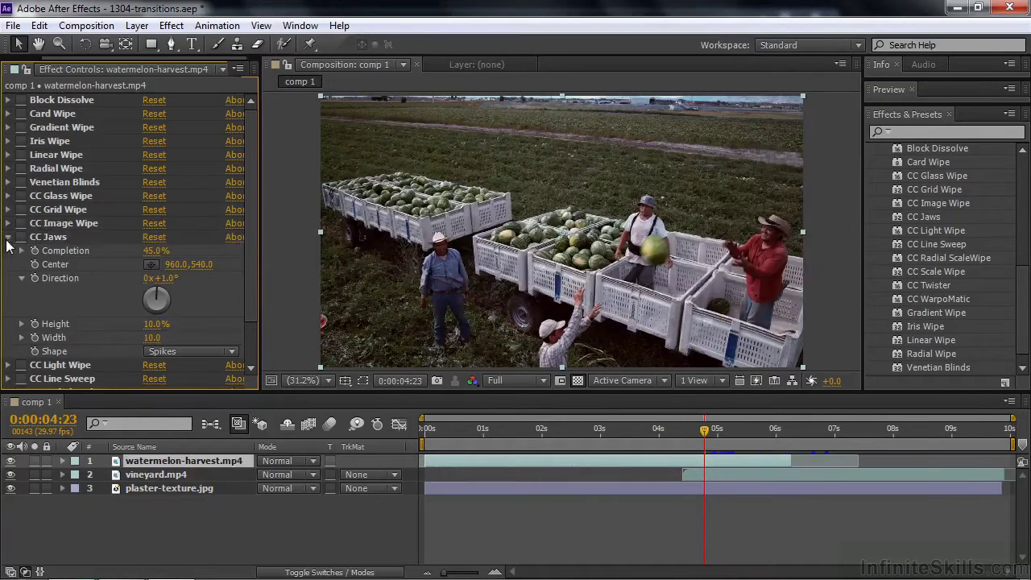
{"action": "left_click", "coordinate": [8, 237]}
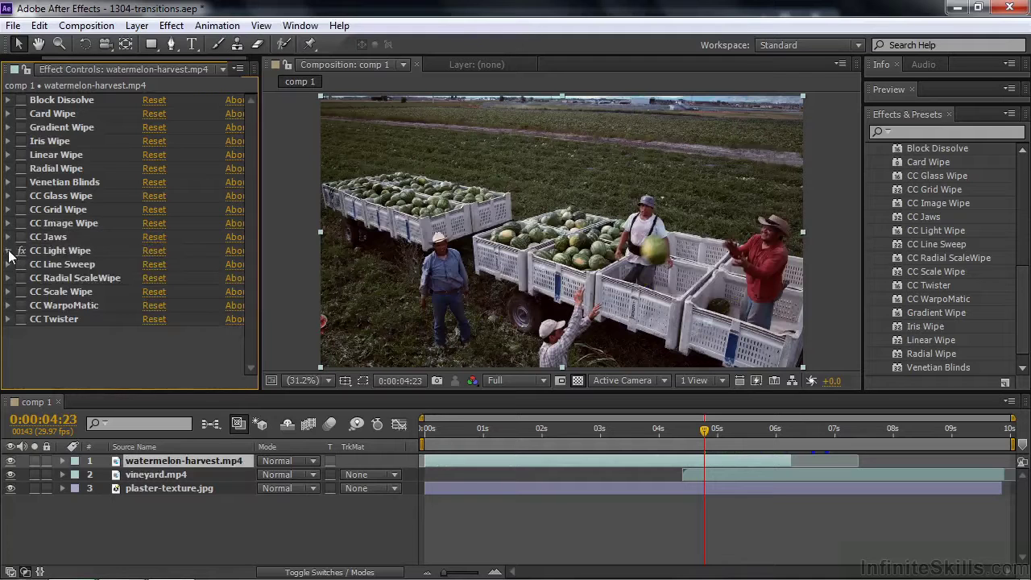
- Enable CC Light Wipe at 15% completion and make it take its color from the source
{"action": "left_click", "coordinate": [8, 251]}
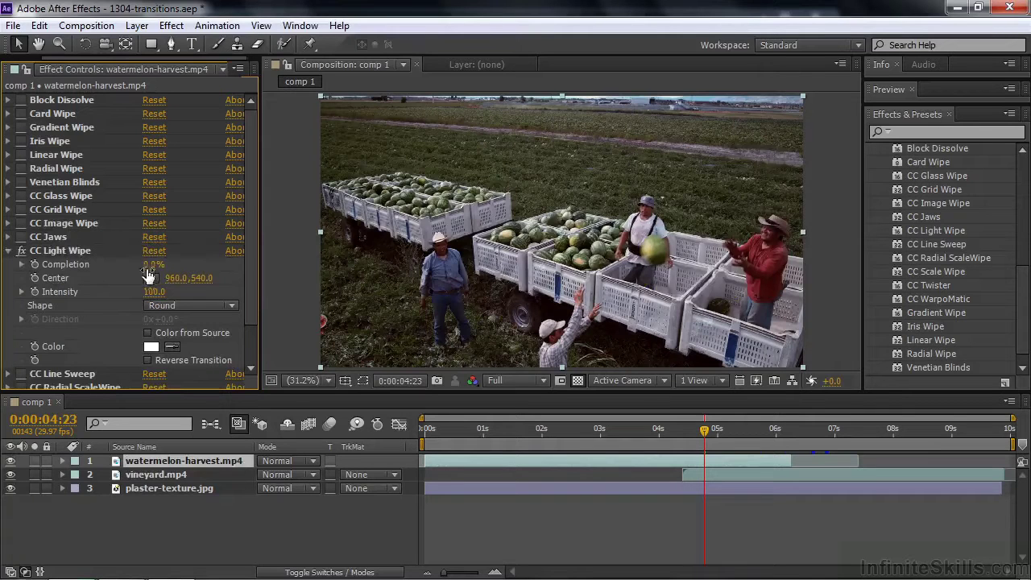
{"action": "left_click_drag", "start_coordinate": [152, 264], "coordinate": [169, 302]}
{"action": "left_click", "coordinate": [148, 333]}
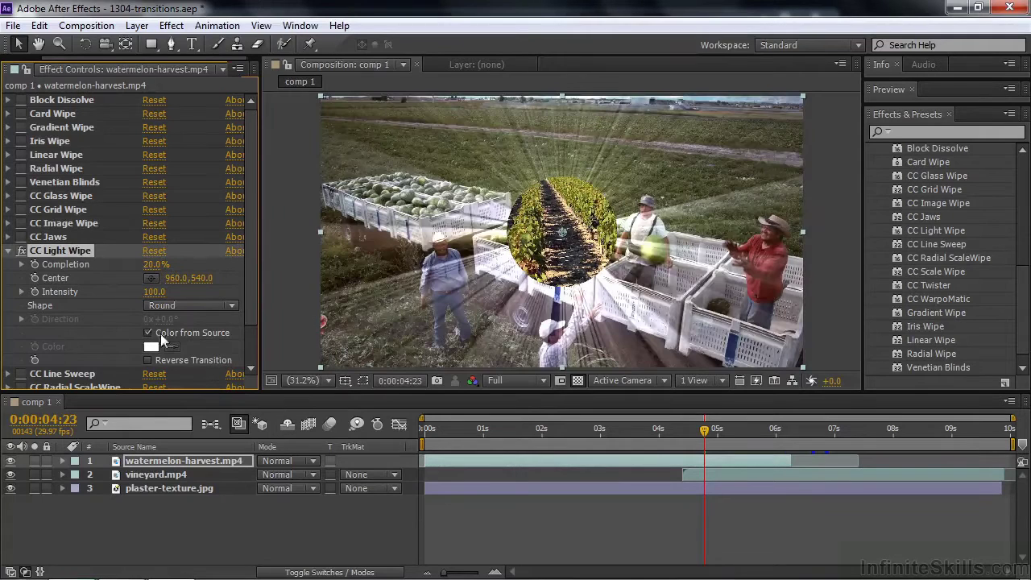
{"action": "mouse_move", "coordinate": [157, 272]}
{"action": "left_mouse_down"}
{"action": "mouse_move", "coordinate": [181, 269]}
{"action": "mouse_move", "coordinate": [156, 270]}
{"action": "left_mouse_up"}
- Switch the CC Light Wipe shape to Doors with 23% completion and a 17° direction, then disable and collapse it
{"action": "left_click", "coordinate": [233, 307]}
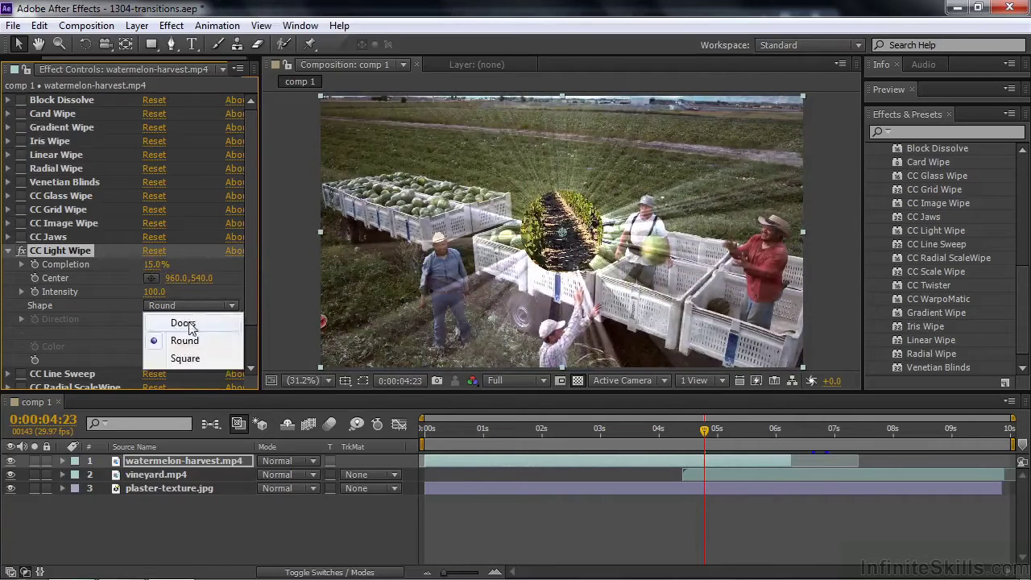
{"action": "left_click", "coordinate": [190, 320]}
{"action": "left_click_drag", "start_coordinate": [155, 264], "coordinate": [159, 265]}
{"action": "mouse_move", "coordinate": [167, 320]}
{"action": "left_mouse_down"}
{"action": "mouse_move", "coordinate": [200, 320]}
{"action": "mouse_move", "coordinate": [180, 320]}
{"action": "left_mouse_up"}
{"action": "left_click", "coordinate": [21, 251]}
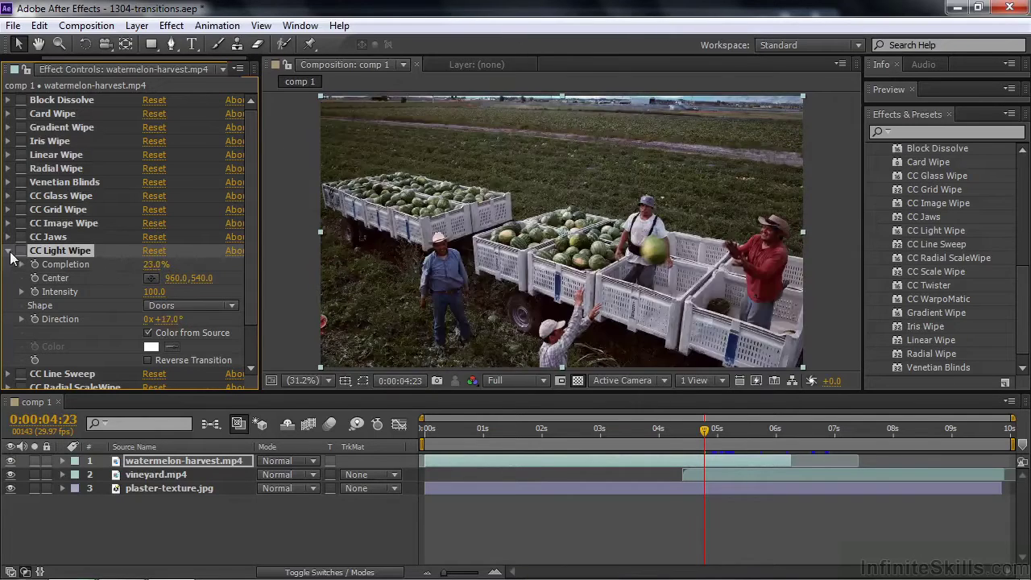
{"action": "left_click", "coordinate": [9, 250]}
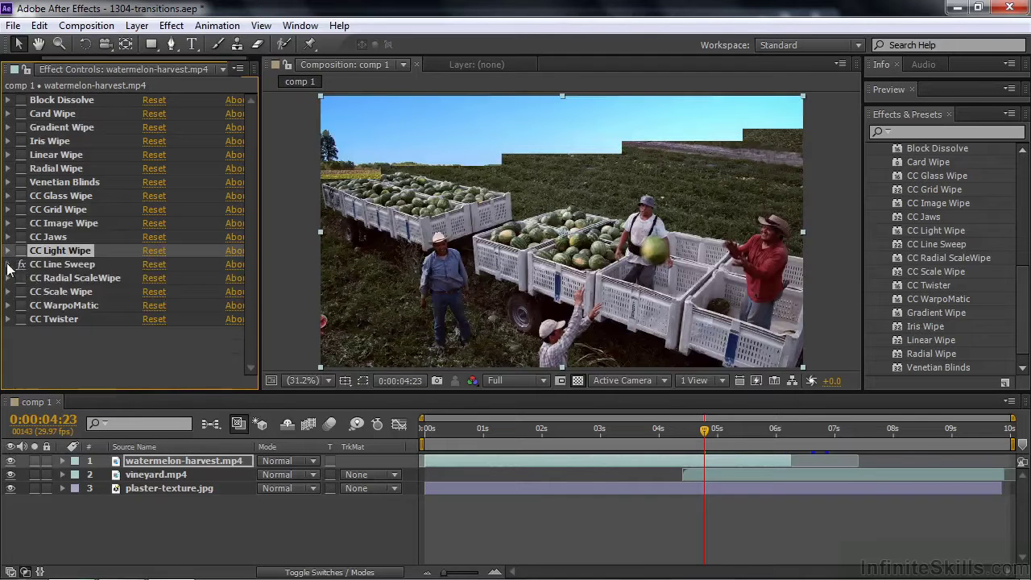
- Try CC Line Sweep at 64% completion, then disable and collapse it
{"action": "left_click", "coordinate": [7, 264]}
{"action": "mouse_move", "coordinate": [150, 278]}
{"action": "left_mouse_down"}
{"action": "mouse_move", "coordinate": [186, 278]}
{"action": "mouse_move", "coordinate": [134, 278]}
{"action": "mouse_move", "coordinate": [162, 278]}
{"action": "left_mouse_up"}
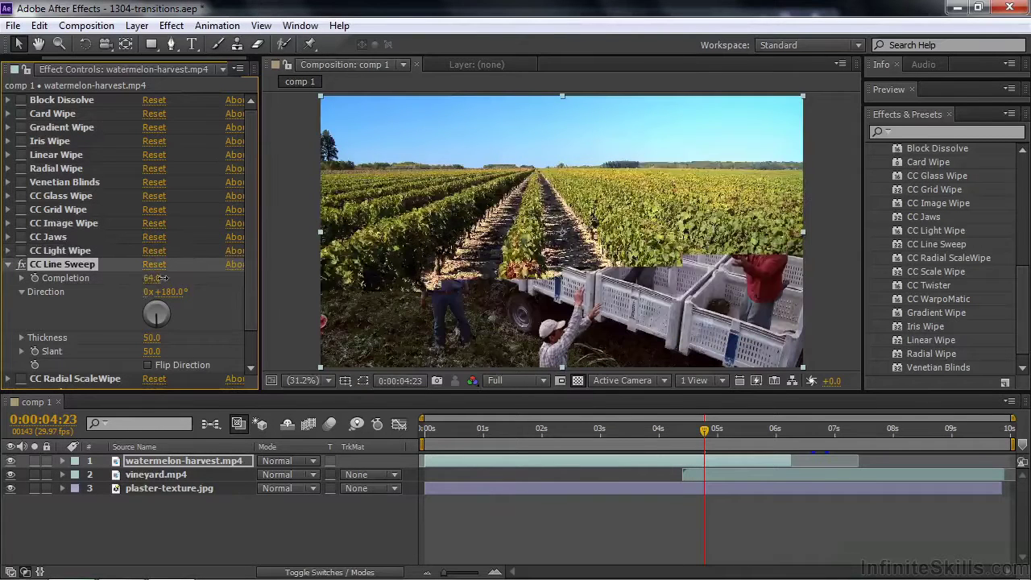
{"action": "left_click", "coordinate": [22, 265]}
{"action": "left_click", "coordinate": [8, 264]}
- Enable CC Radial ScaleWipe at 12% completion and center it on the airborne watermelon at about 1327, 625
{"action": "left_click", "coordinate": [8, 278]}
{"action": "left_click", "coordinate": [21, 279]}
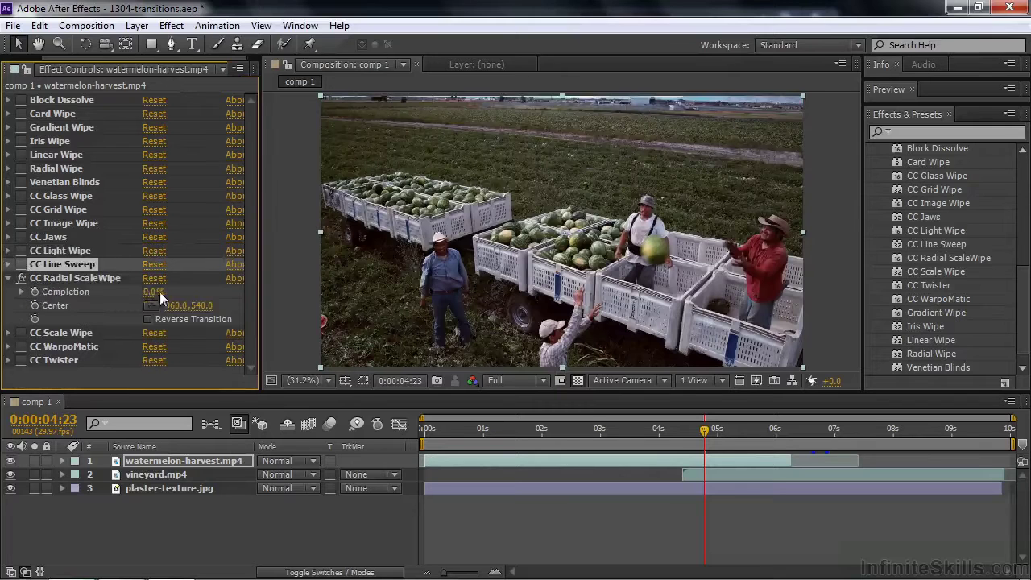
{"action": "left_click_drag", "start_coordinate": [155, 297], "coordinate": [202, 306]}
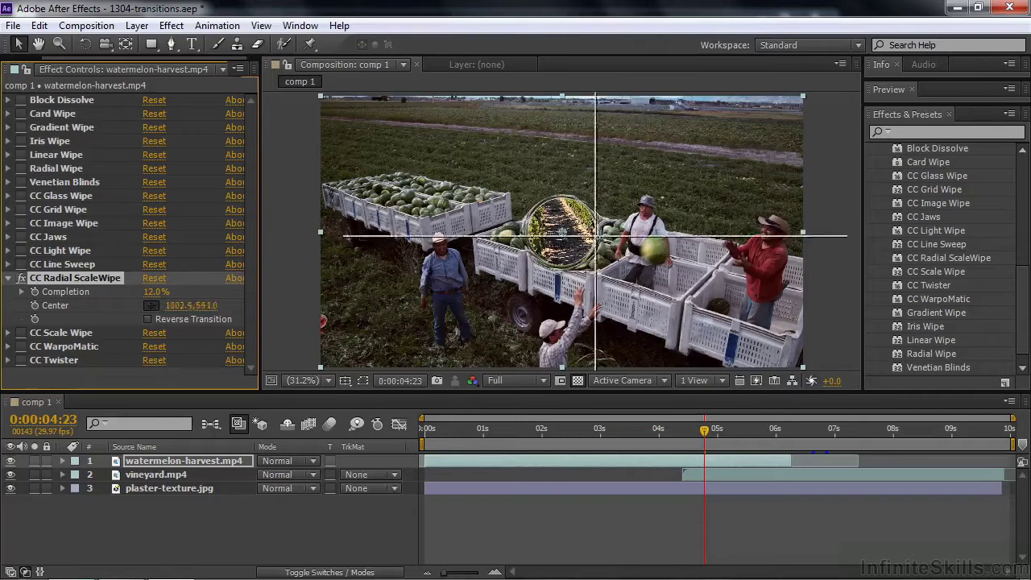
{"action": "left_click", "coordinate": [653, 251]}
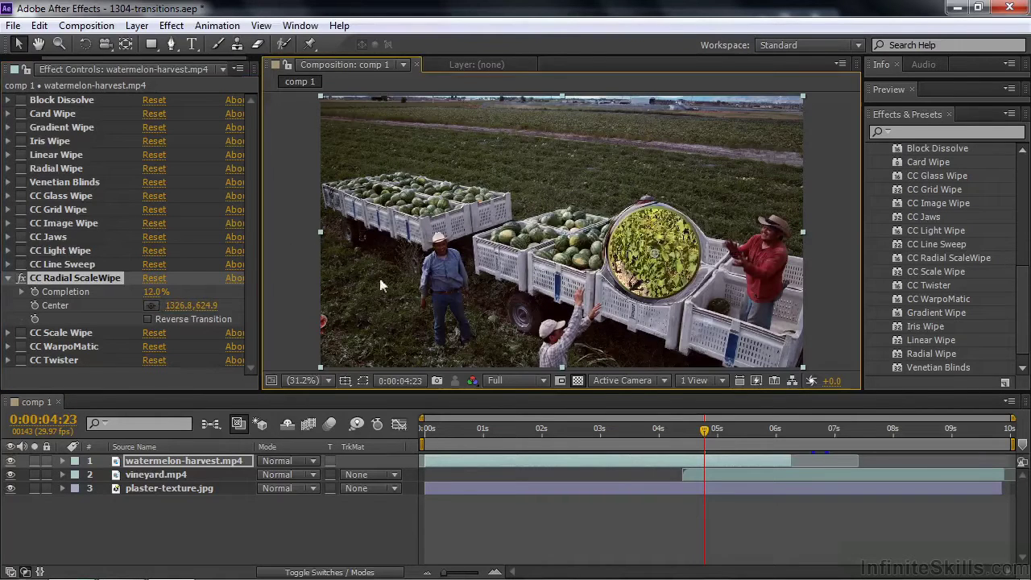
- Return the CC Radial ScaleWipe completion to 0%, turn on Reverse Transition, and disable and collapse the effect
{"action": "left_click_drag", "start_coordinate": [153, 298], "coordinate": [117, 302]}
{"action": "left_click", "coordinate": [147, 320]}
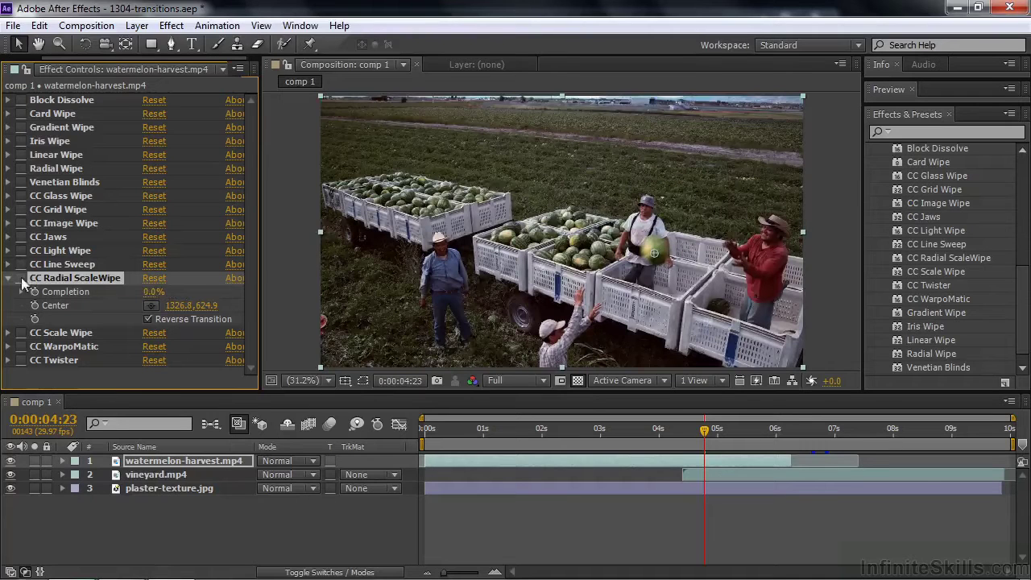
{"action": "left_click", "coordinate": [9, 278]}
- Enable CC Scale Wipe with a stretch of 6.70 and place its center at about 1756, 401
{"action": "left_click", "coordinate": [9, 292]}
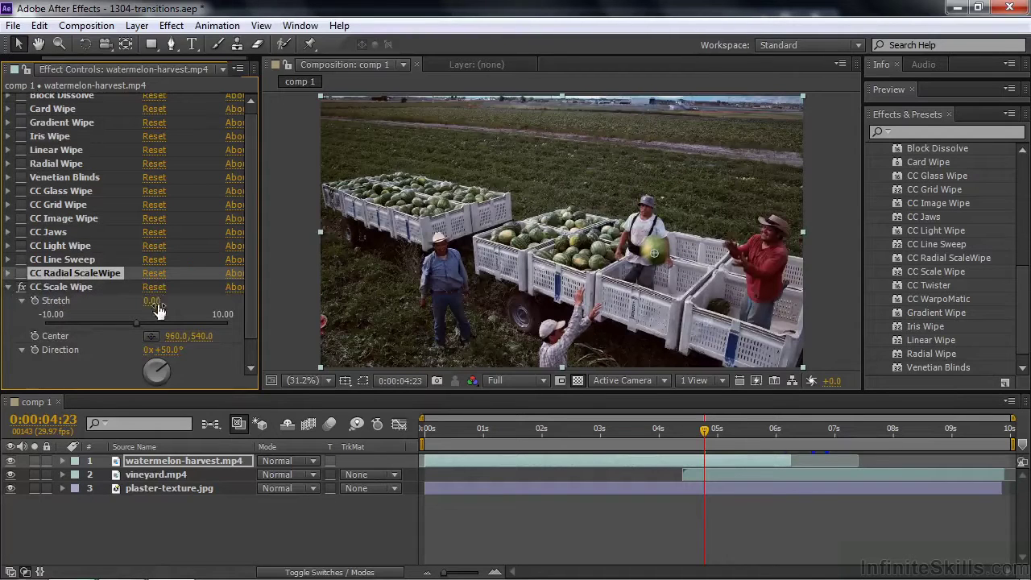
{"action": "left_click_drag", "start_coordinate": [150, 300], "coordinate": [217, 314]}
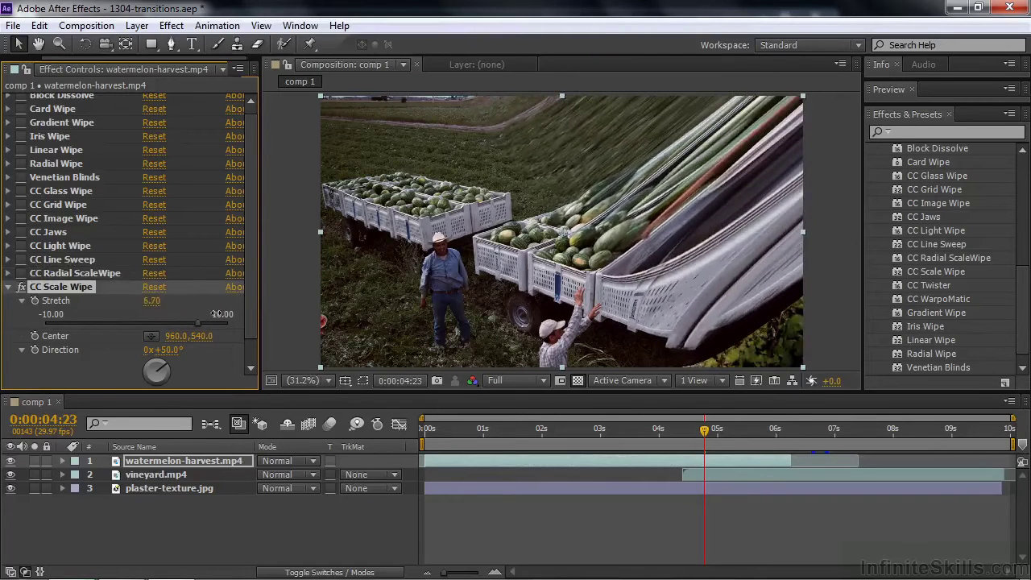
{"action": "left_click", "coordinate": [151, 335]}
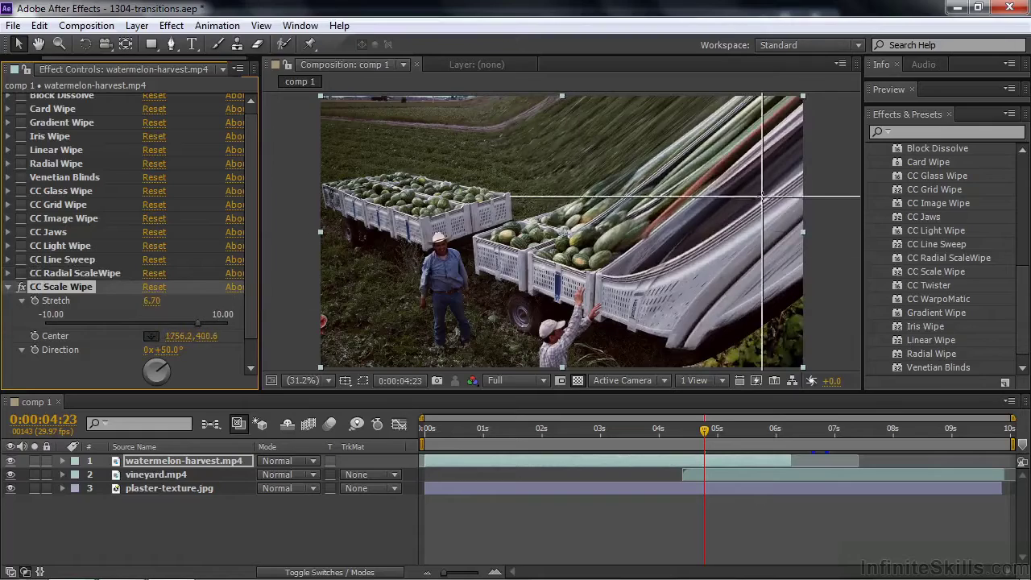
{"action": "left_click", "coordinate": [762, 196]}
- Set the CC Scale Wipe direction to 60° and move its center to about 285, 899 in the lower-left field area
{"action": "mouse_move", "coordinate": [762, 195]}
{"action": "left_mouse_down"}
{"action": "mouse_move", "coordinate": [459, 280]}
{"action": "mouse_move", "coordinate": [320, 338]}
{"action": "mouse_move", "coordinate": [762, 176]}
{"action": "mouse_move", "coordinate": [712, 214]}
{"action": "mouse_move", "coordinate": [382, 321]}
{"action": "mouse_move", "coordinate": [618, 224]}
{"action": "mouse_move", "coordinate": [521, 265]}
{"action": "left_mouse_up"}
{"action": "mouse_move", "coordinate": [166, 352]}
{"action": "left_mouse_down"}
{"action": "mouse_move", "coordinate": [252, 362]}
{"action": "mouse_move", "coordinate": [170, 356]}
{"action": "left_mouse_up"}
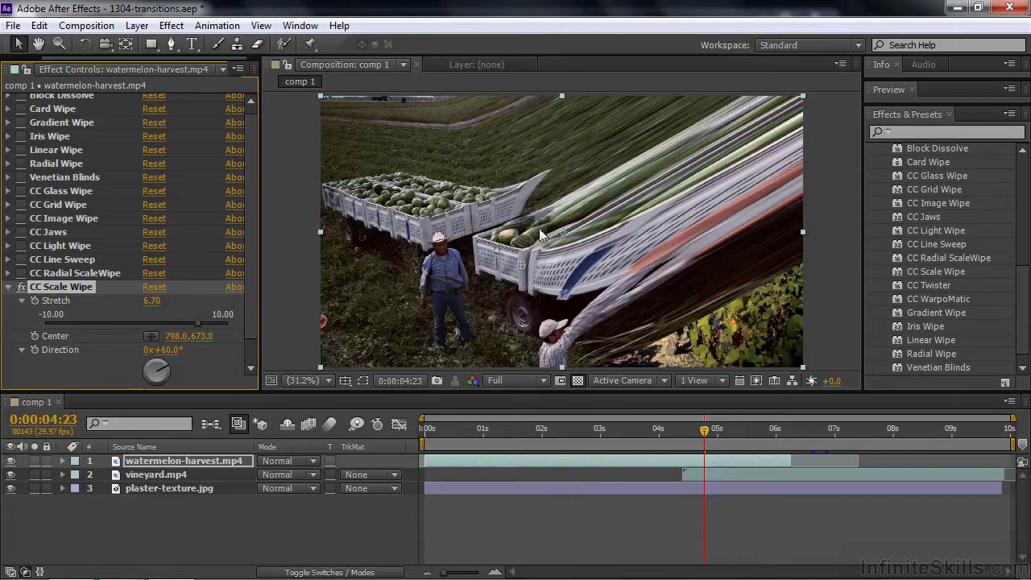
{"action": "mouse_move", "coordinate": [523, 267]}
{"action": "left_mouse_down"}
{"action": "mouse_move", "coordinate": [421, 306]}
{"action": "mouse_move", "coordinate": [527, 256]}
{"action": "mouse_move", "coordinate": [588, 270]}
{"action": "mouse_move", "coordinate": [645, 255]}
{"action": "mouse_move", "coordinate": [612, 193]}
{"action": "mouse_move", "coordinate": [427, 230]}
{"action": "mouse_move", "coordinate": [546, 169]}
{"action": "mouse_move", "coordinate": [457, 123]}
{"action": "mouse_move", "coordinate": [389, 150]}
{"action": "mouse_move", "coordinate": [466, 278]}
{"action": "mouse_move", "coordinate": [378, 320]}
{"action": "left_mouse_up"}
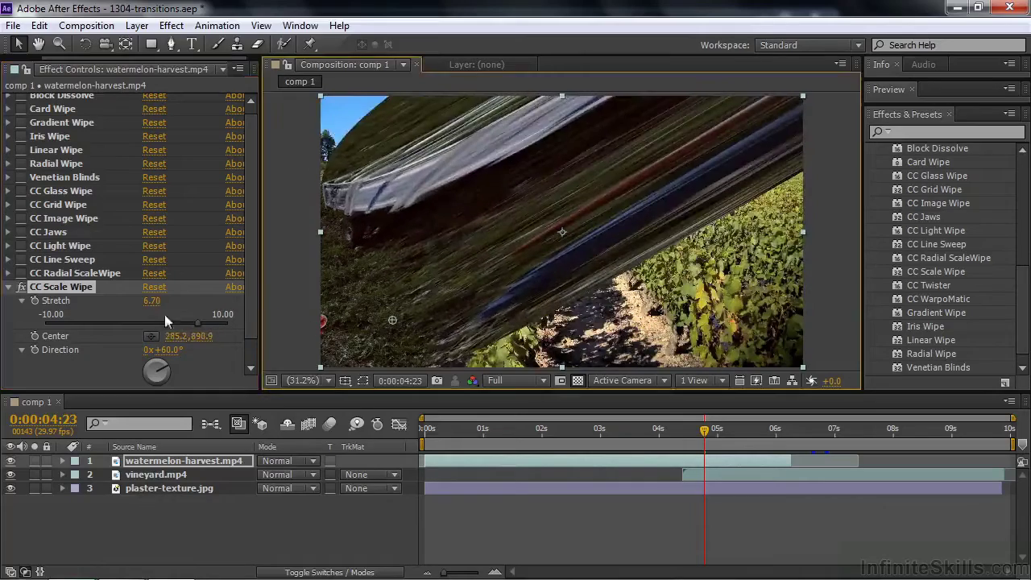
- Disable and collapse CC Scale Wipe, and enable CC WarpoMatic with a completion of 51
{"action": "left_click", "coordinate": [21, 287]}
{"action": "left_click", "coordinate": [8, 287]}
{"action": "left_click", "coordinate": [46, 306]}
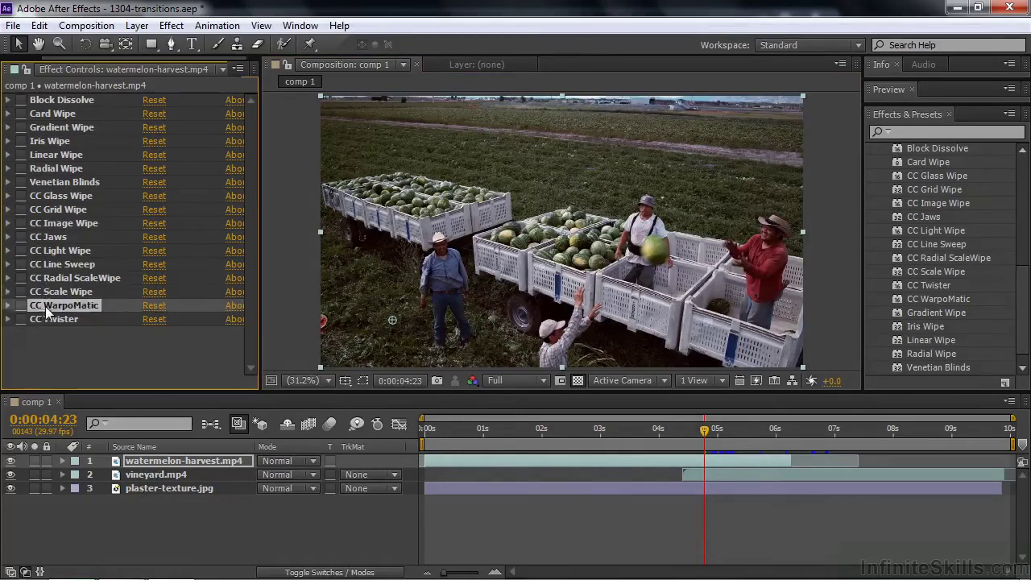
{"action": "left_click", "coordinate": [21, 306]}
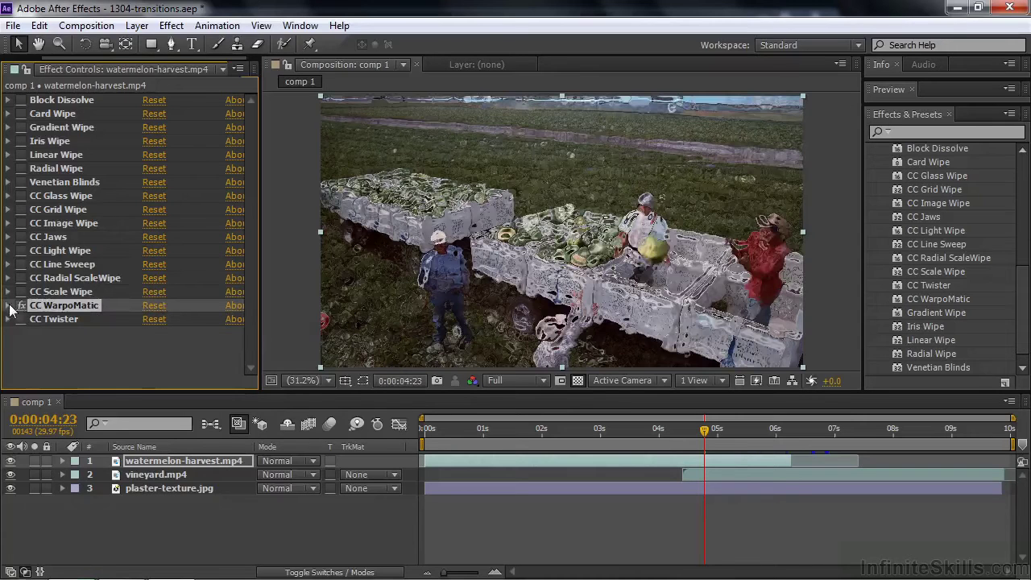
{"action": "left_click", "coordinate": [9, 307]}
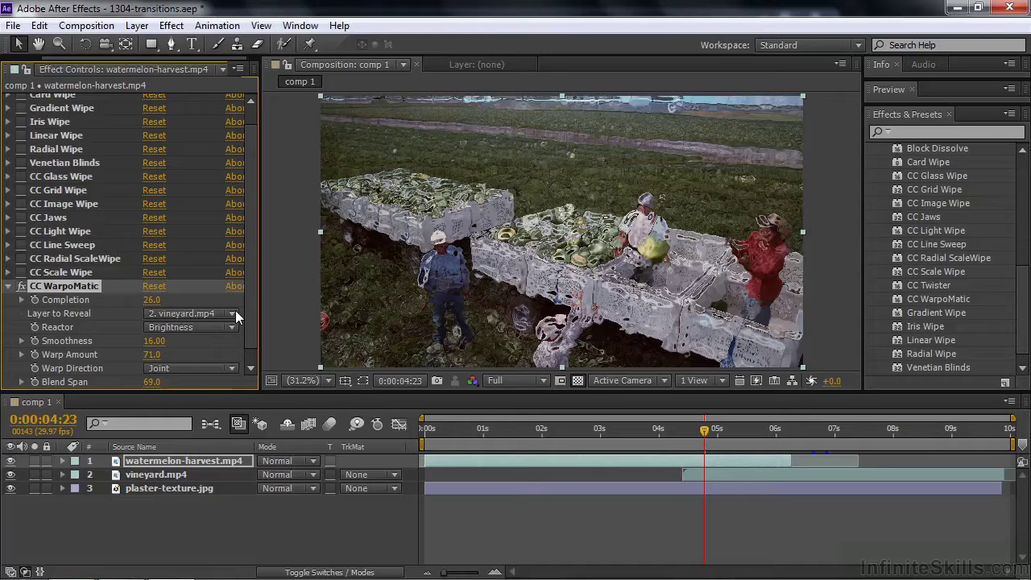
{"action": "left_click_drag", "start_coordinate": [152, 304], "coordinate": [161, 309]}
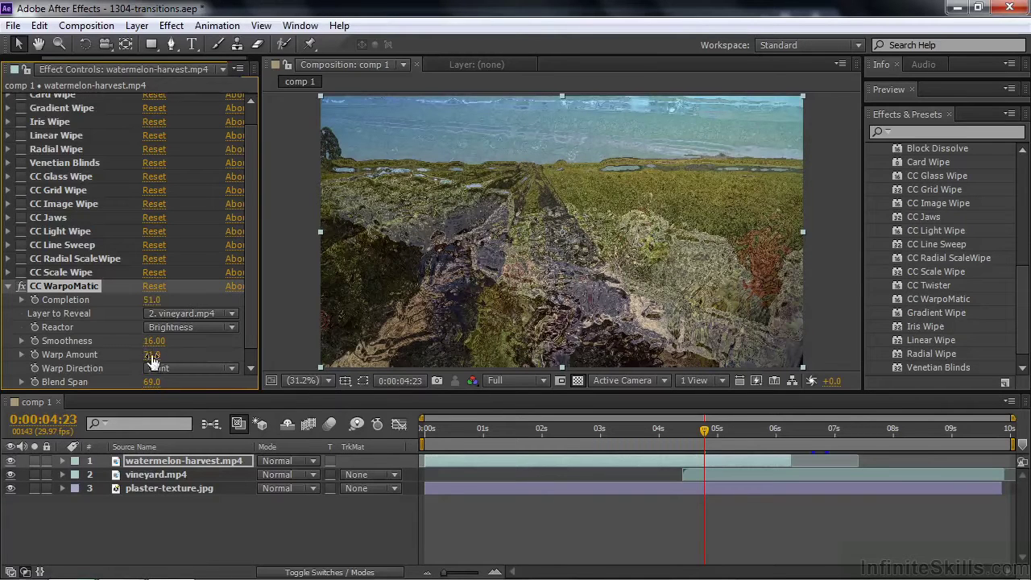
{"action": "scroll", "coordinate": [248, 351], "scroll_direction": "down", "scroll_amount": 1}
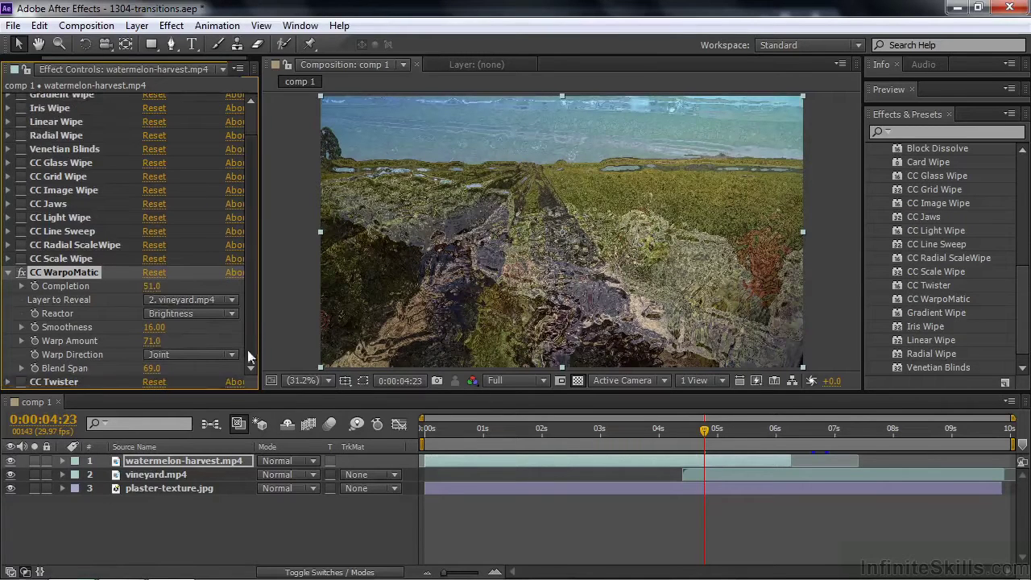
- Disable and collapse CC WarpoMatic, and enable CC Twister with vineyard.mp4 as its backside
{"action": "left_click", "coordinate": [21, 273]}
{"action": "left_click", "coordinate": [8, 273]}
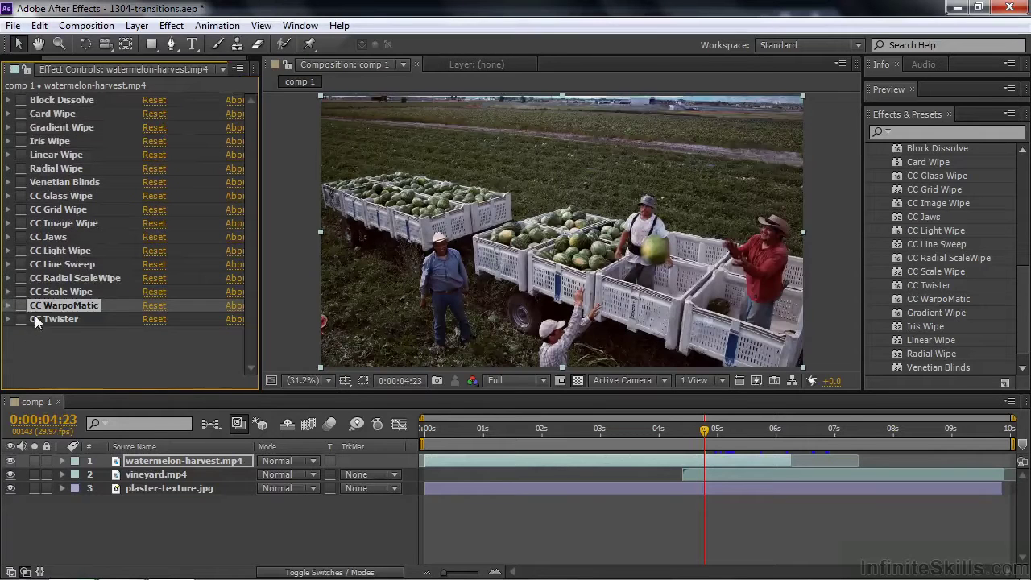
{"action": "left_click", "coordinate": [63, 318]}
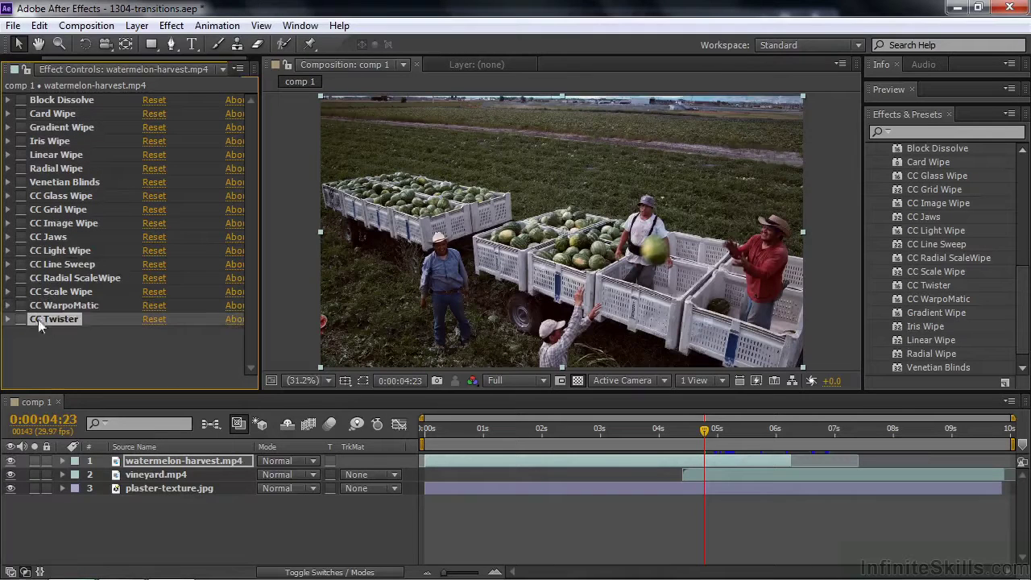
{"action": "left_click", "coordinate": [22, 320]}
{"action": "left_click", "coordinate": [6, 321]}
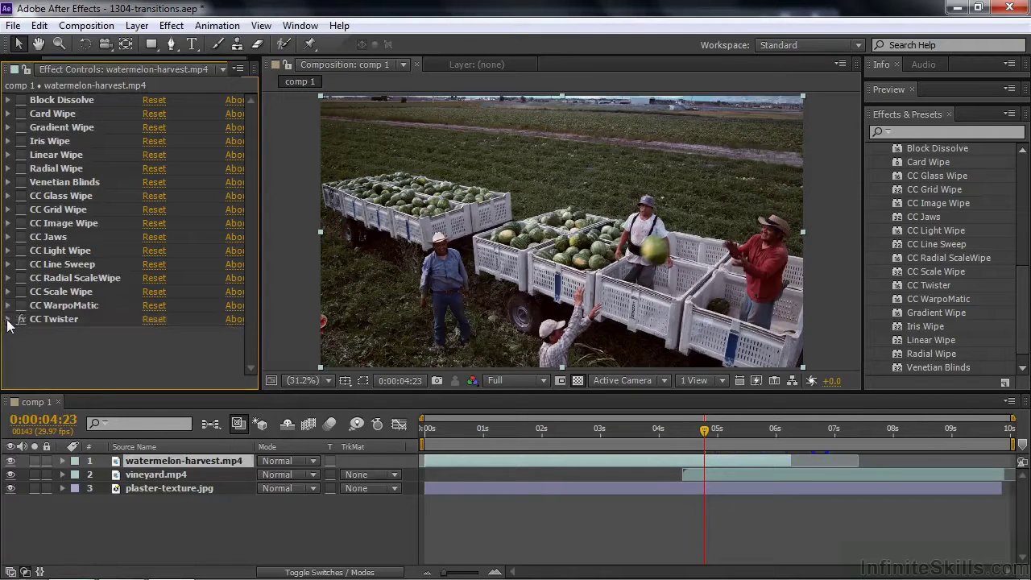
{"action": "left_click", "coordinate": [7, 320]}
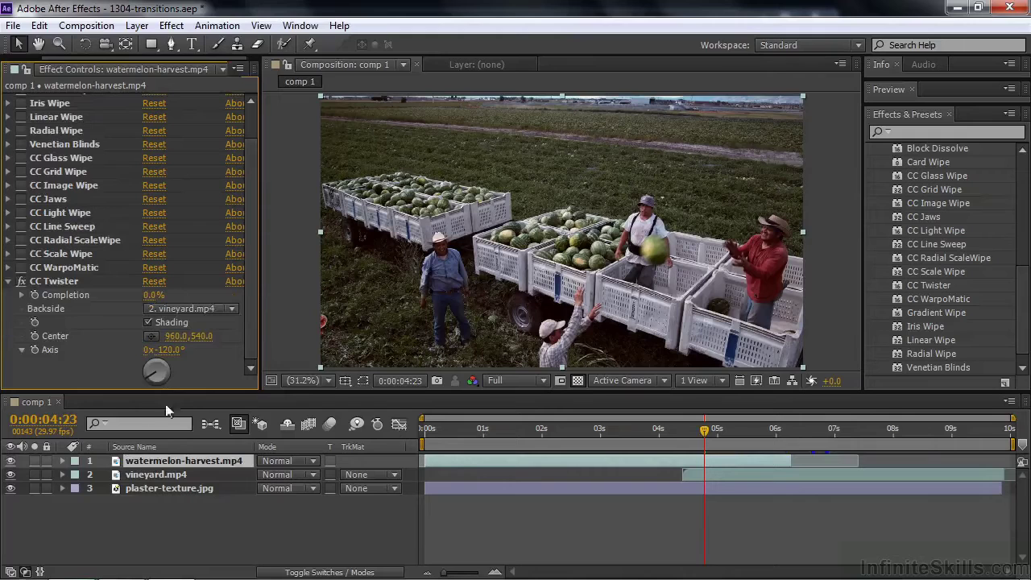
{"action": "left_click", "coordinate": [231, 308]}
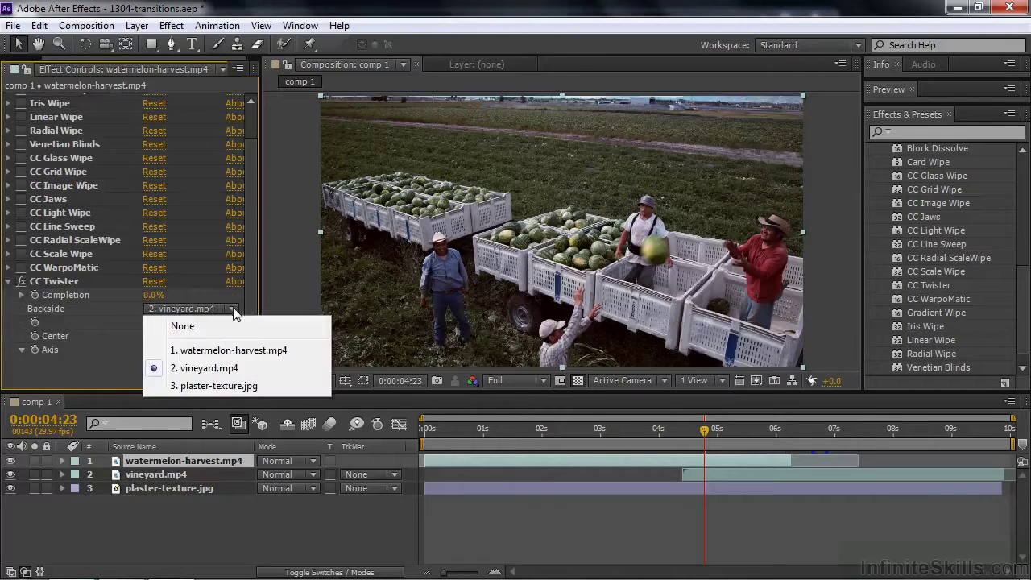
{"action": "left_click", "coordinate": [216, 374]}
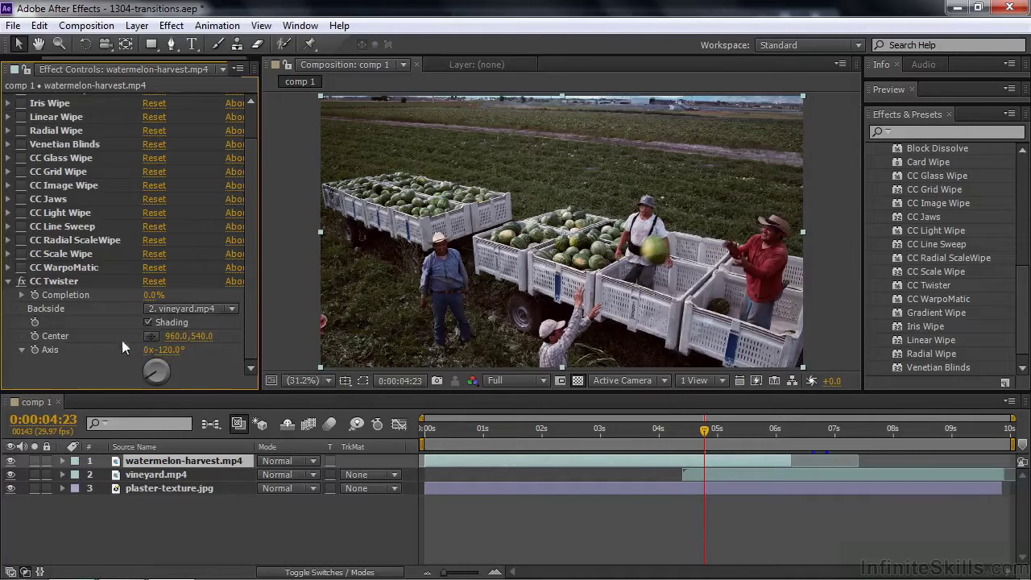
- Try out the CC Twister completion with and without a backside, and return it to 0% with vineyard.mp4 as the backside
{"action": "left_click_drag", "start_coordinate": [153, 296], "coordinate": [161, 320]}
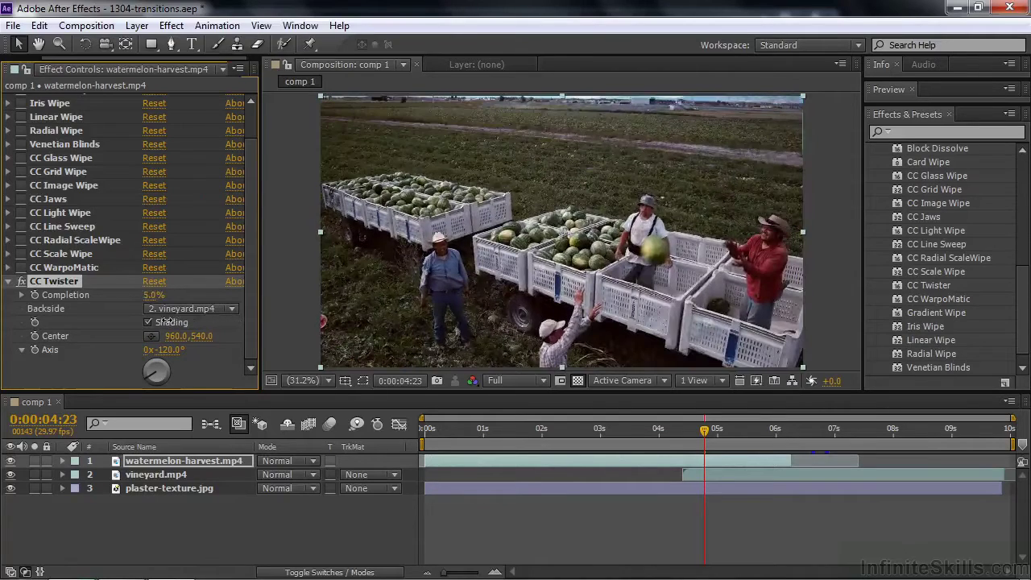
{"action": "left_click", "coordinate": [232, 308]}
{"action": "left_click", "coordinate": [196, 325]}
{"action": "mouse_move", "coordinate": [153, 302]}
{"action": "left_mouse_down"}
{"action": "mouse_move", "coordinate": [217, 301]}
{"action": "mouse_move", "coordinate": [173, 308]}
{"action": "mouse_move", "coordinate": [216, 316]}
{"action": "mouse_move", "coordinate": [155, 316]}
{"action": "left_mouse_up"}
{"action": "left_click", "coordinate": [236, 308]}
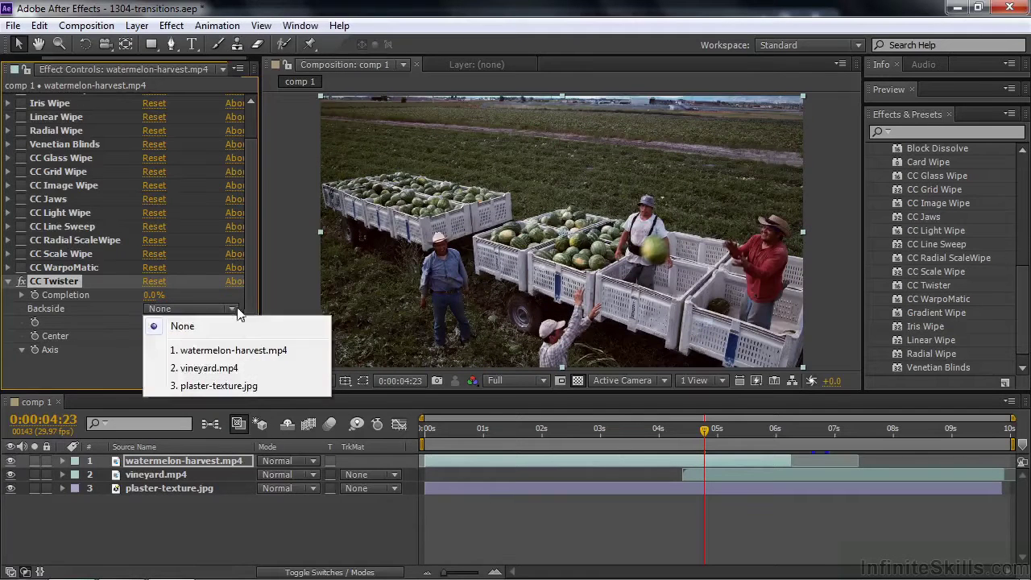
{"action": "left_click", "coordinate": [205, 368]}
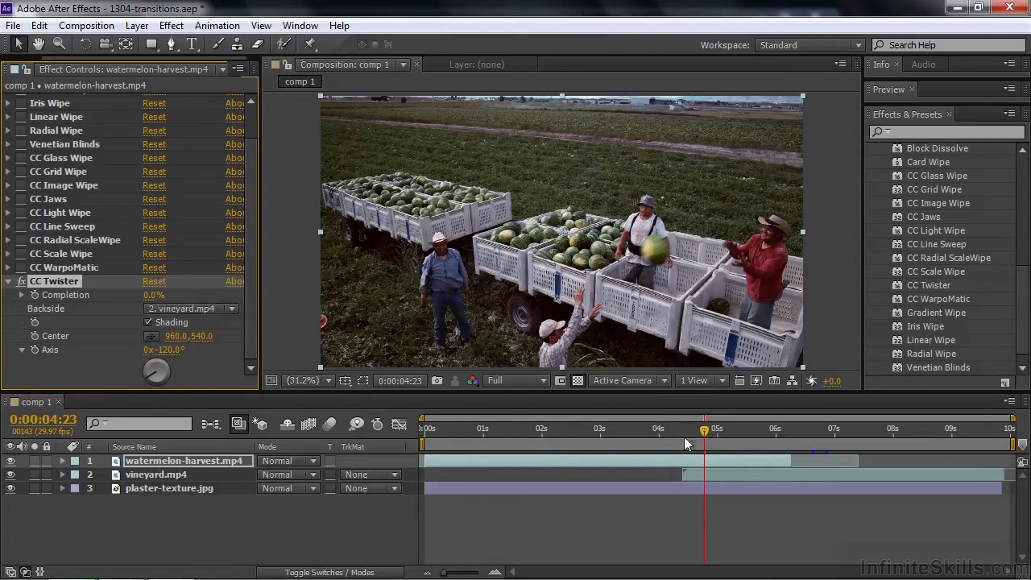
- Keyframe the CC Twister completion from 0% at 0:00:04:19 to 100% at 0:00:05:01 and reveal the keyframes in the timeline
{"action": "left_click_drag", "start_coordinate": [703, 431], "coordinate": [696, 431]}
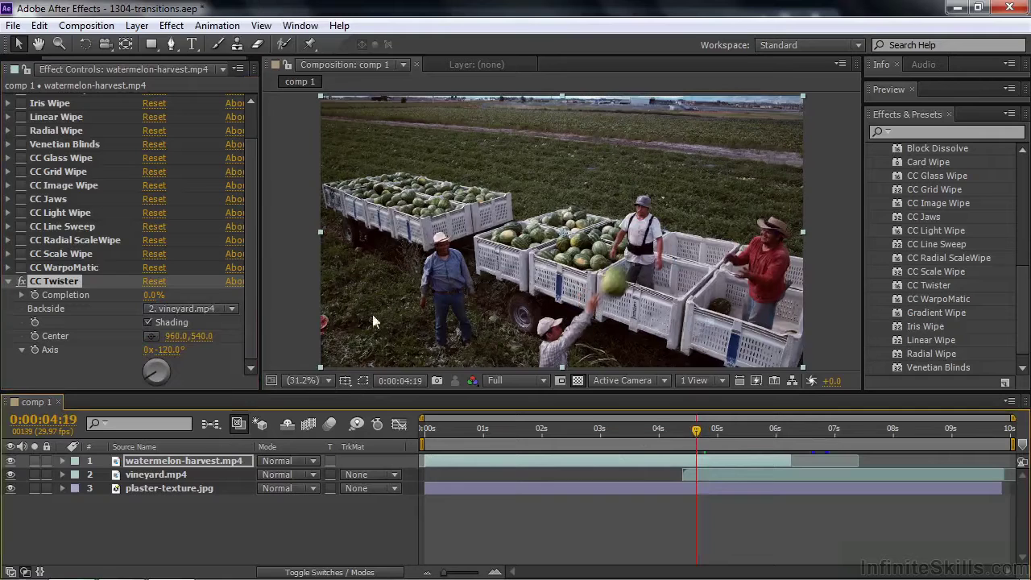
{"action": "left_click", "coordinate": [33, 295]}
{"action": "left_click_drag", "start_coordinate": [699, 435], "coordinate": [720, 435]}
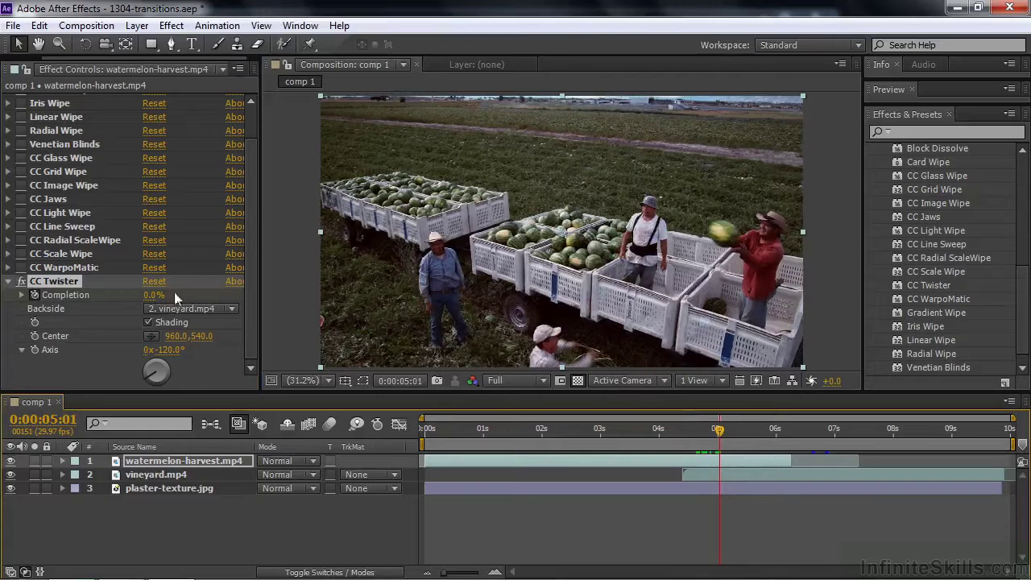
{"action": "left_click_drag", "start_coordinate": [151, 300], "coordinate": [274, 305]}
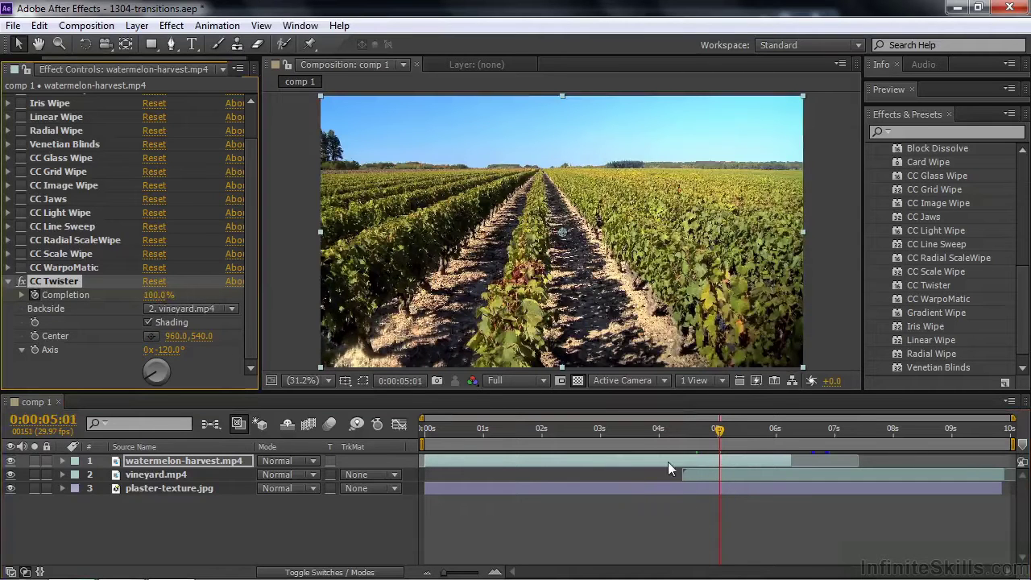
{"action": "key", "text": "u"}
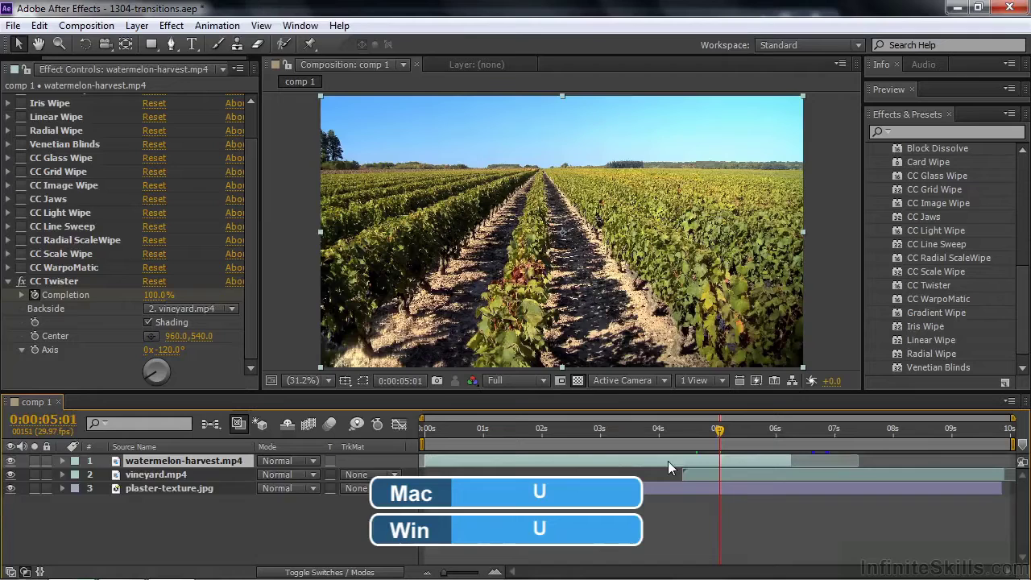
{"action": "mouse_move", "coordinate": [695, 489]}
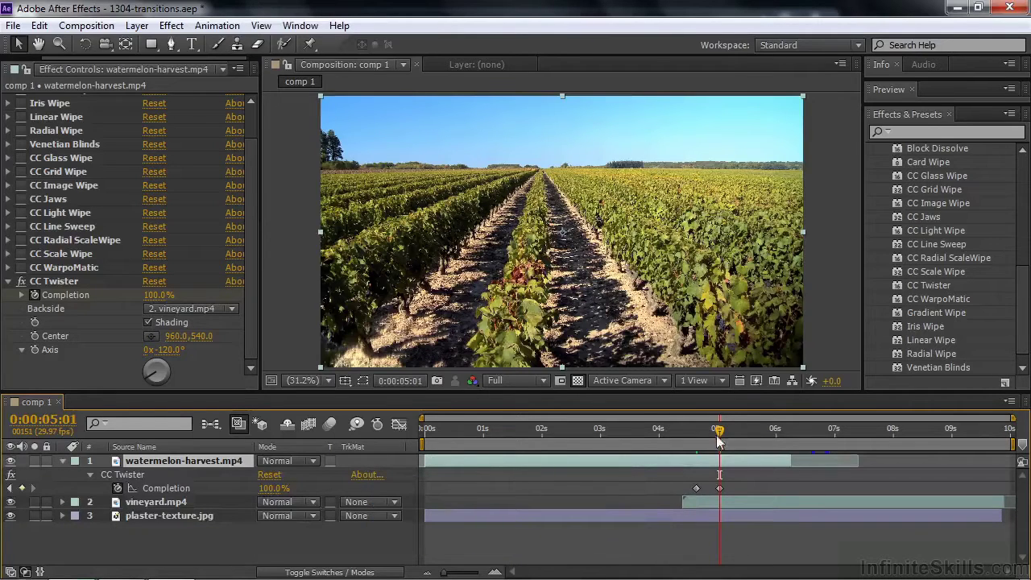
- Scrub through the twist and trim the start of vineyard.mp4 to the second completion keyframe at 0:00:05:01
{"action": "left_click_drag", "start_coordinate": [719, 430], "coordinate": [728, 471]}
{"action": "left_click_drag", "start_coordinate": [721, 437], "coordinate": [709, 436]}
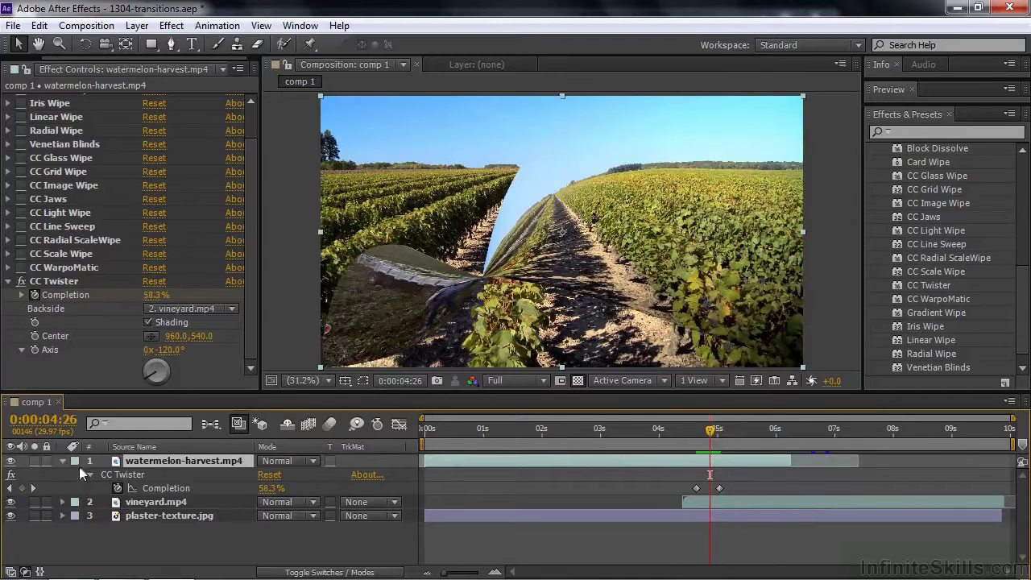
{"action": "left_click", "coordinate": [32, 486]}
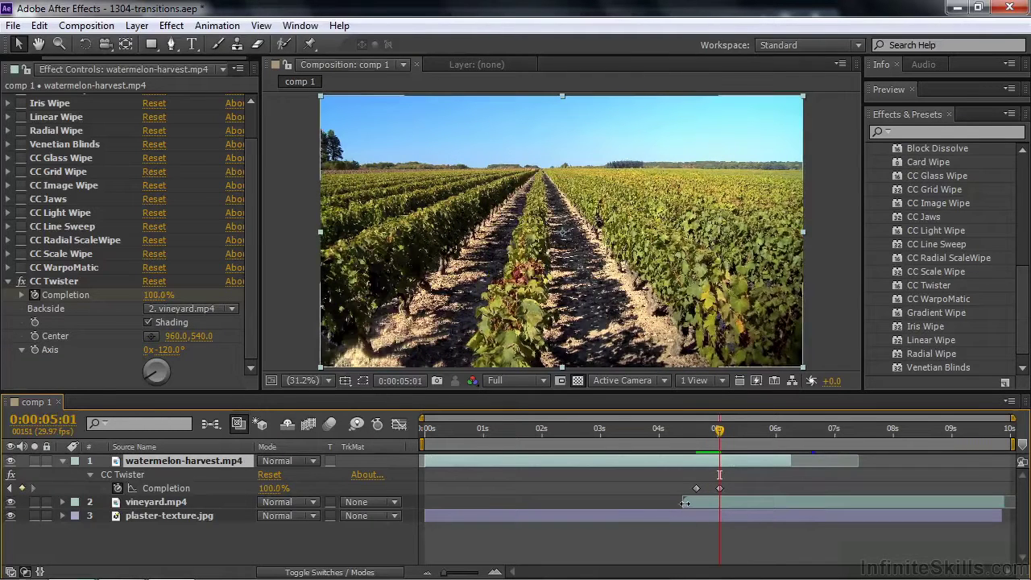
{"action": "left_click_drag", "start_coordinate": [683, 502], "coordinate": [710, 507]}
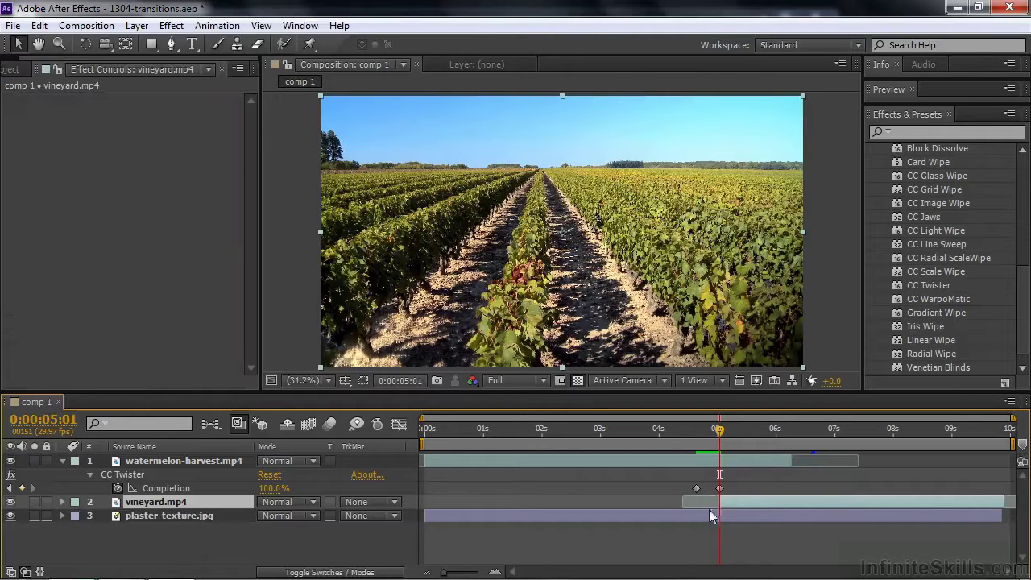
- Preview the twist between the two keyframes without the plaster-texture.jpg background and with it shown again
{"action": "left_click_drag", "start_coordinate": [717, 433], "coordinate": [695, 435]}
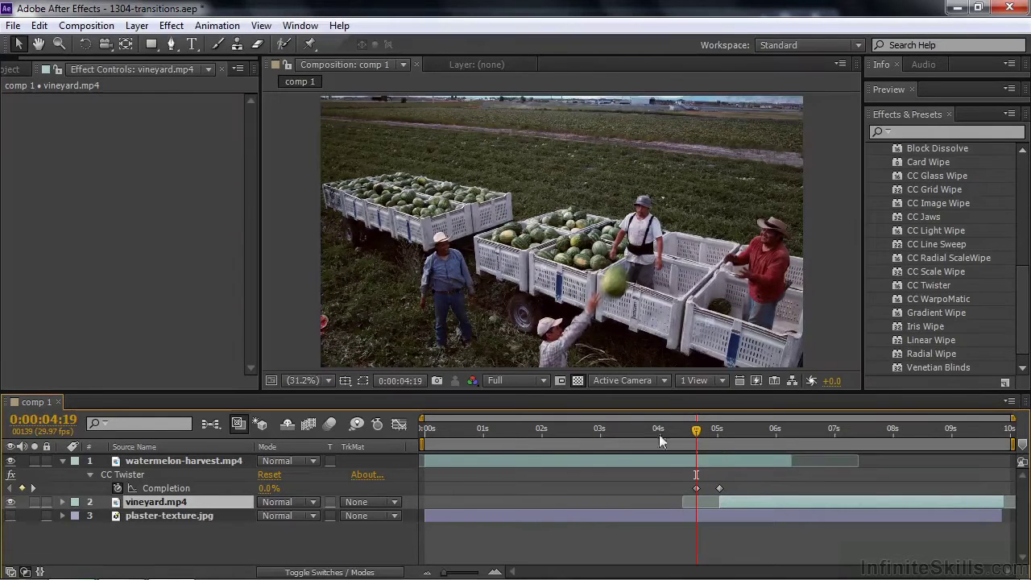
{"action": "mouse_move", "coordinate": [697, 437]}
{"action": "left_mouse_down"}
{"action": "mouse_move", "coordinate": [719, 443]}
{"action": "mouse_move", "coordinate": [707, 443]}
{"action": "left_mouse_up"}
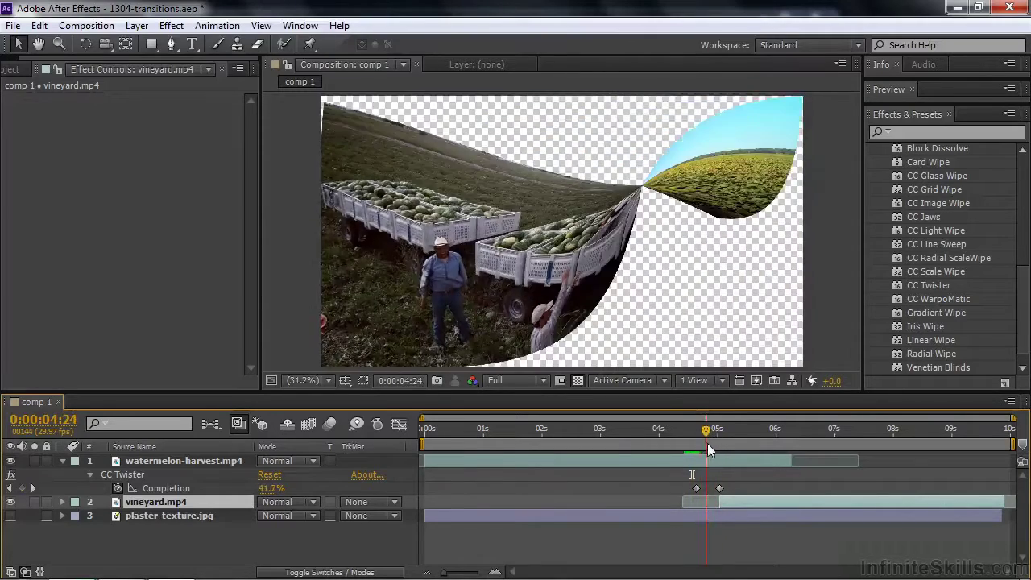
{"action": "left_click", "coordinate": [11, 515]}
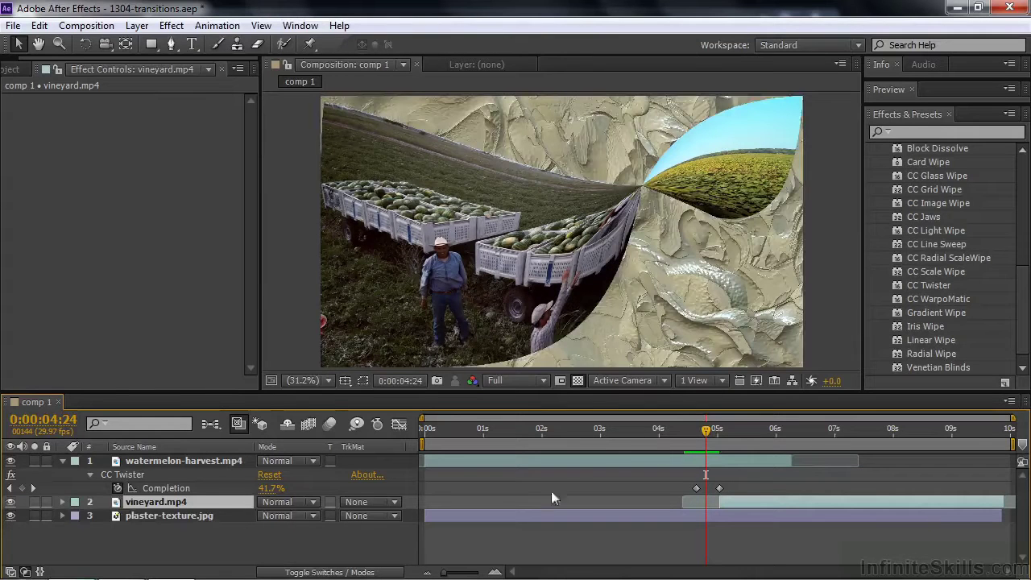
{"action": "left_click_drag", "start_coordinate": [705, 434], "coordinate": [710, 433]}
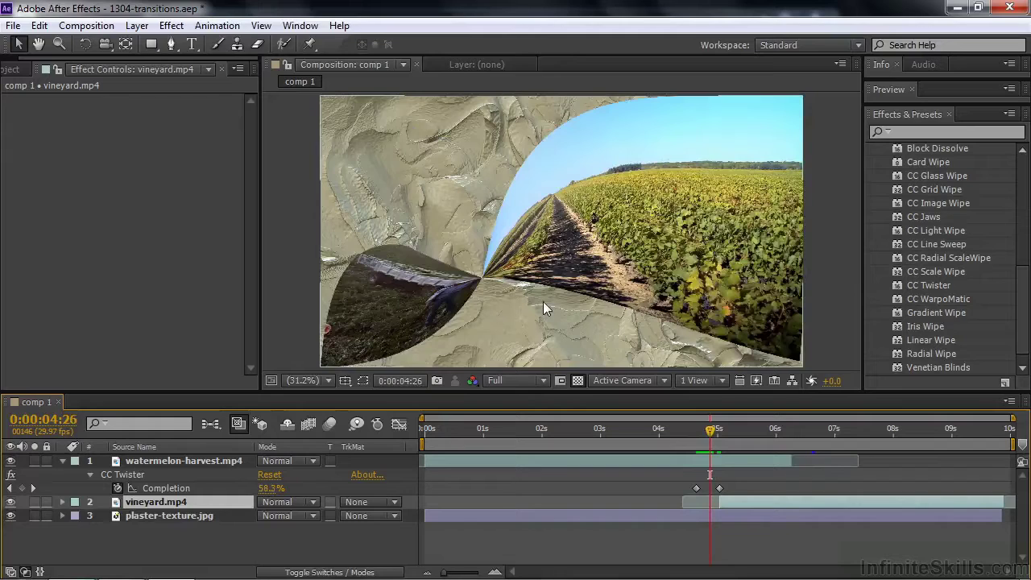
{"action": "left_click_drag", "start_coordinate": [709, 432], "coordinate": [669, 434]}
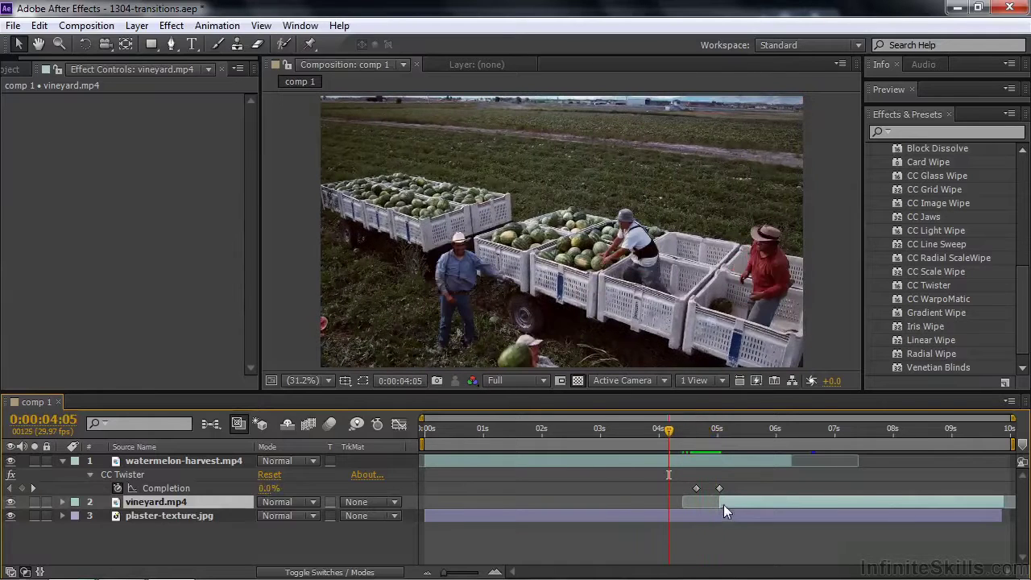
- Extend the start of vineyard.mp4 back to 0:00:04:12, and disable and collapse CC Twister on watermelon-harvest.mp4
{"action": "left_click_drag", "start_coordinate": [720, 502], "coordinate": [684, 502]}
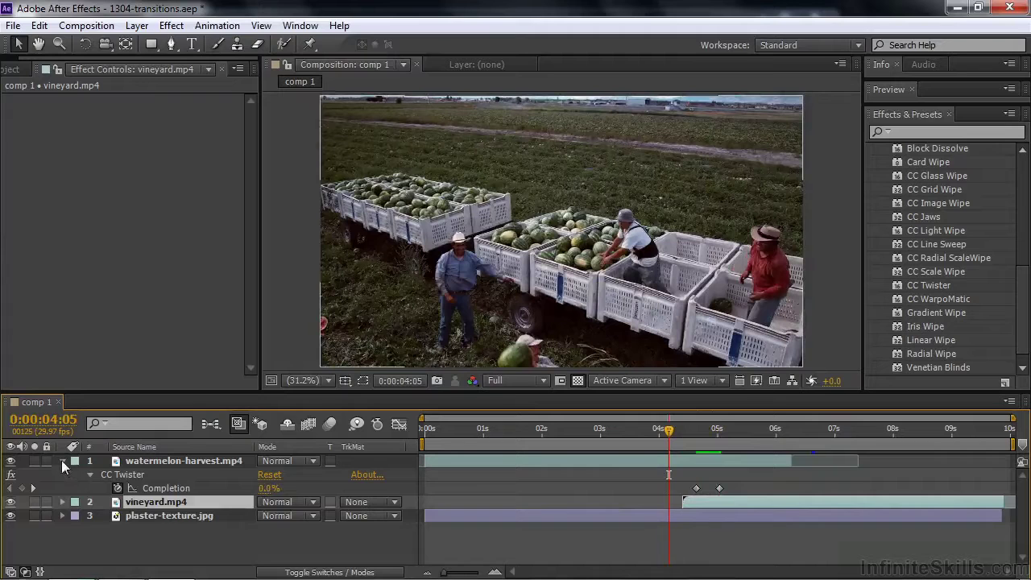
{"action": "left_click", "coordinate": [62, 460]}
{"action": "left_click", "coordinate": [172, 462]}
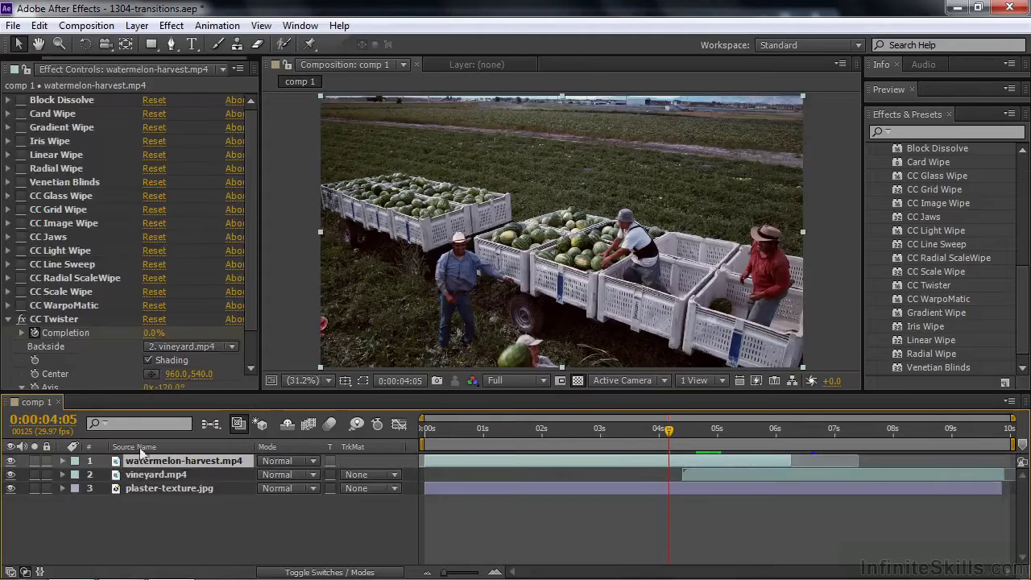
{"action": "left_click", "coordinate": [8, 320]}
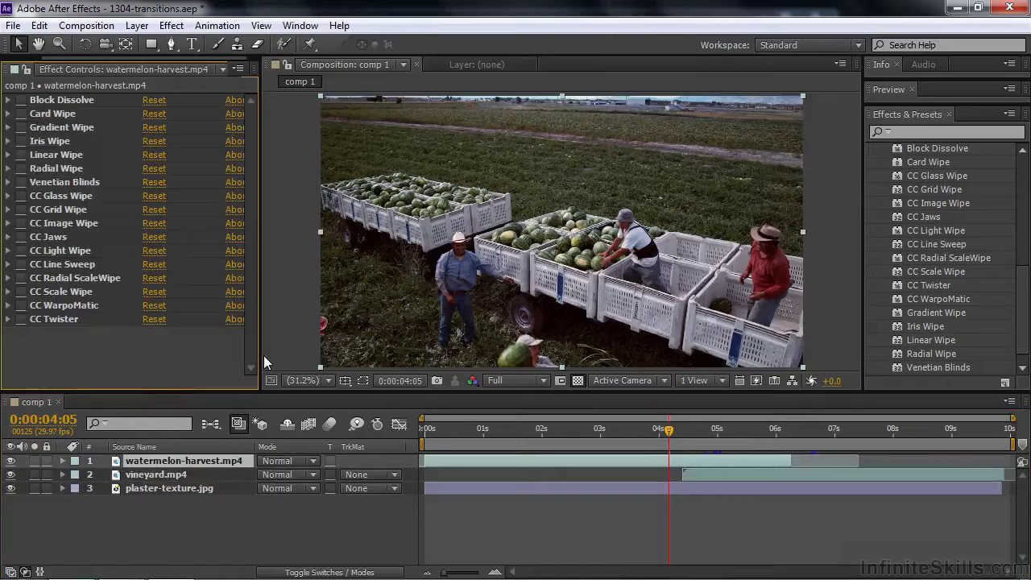
- Create an adjustment layer above the clips and apply CC Twister to it
{"action": "right_click", "coordinate": [228, 525]}
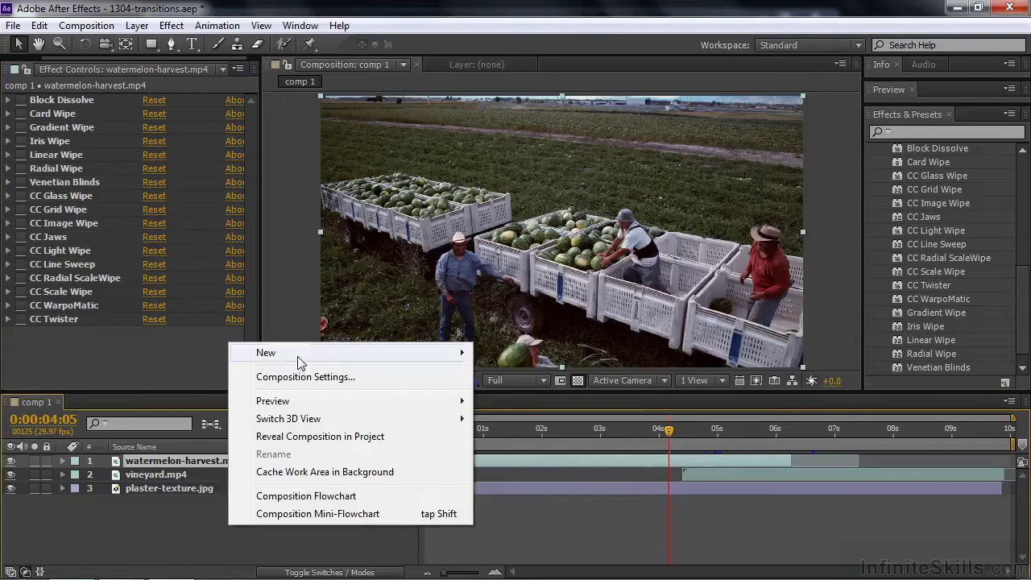
{"action": "mouse_move", "coordinate": [300, 362]}
{"action": "left_click", "coordinate": [548, 483]}
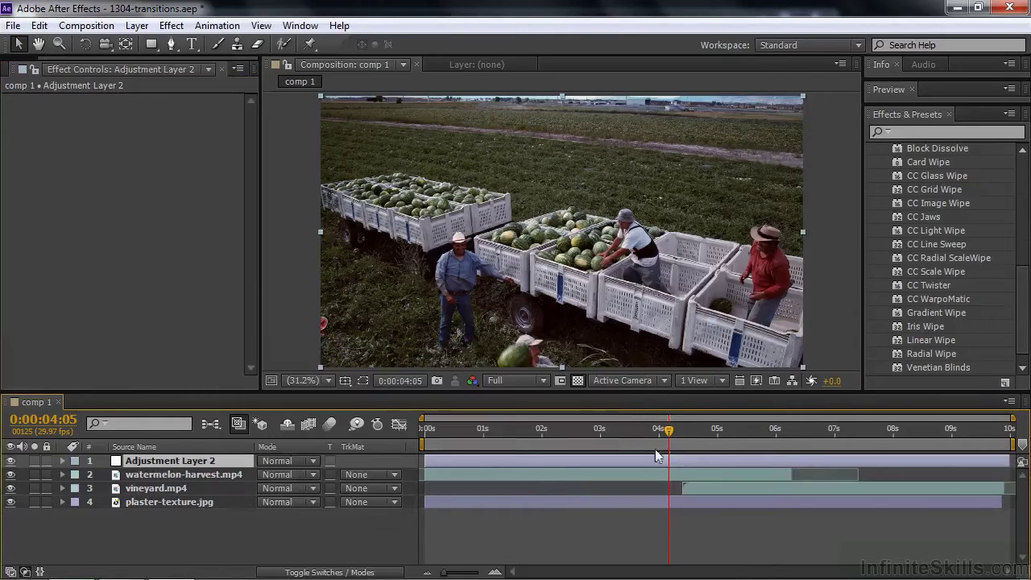
{"action": "left_click", "coordinate": [673, 428]}
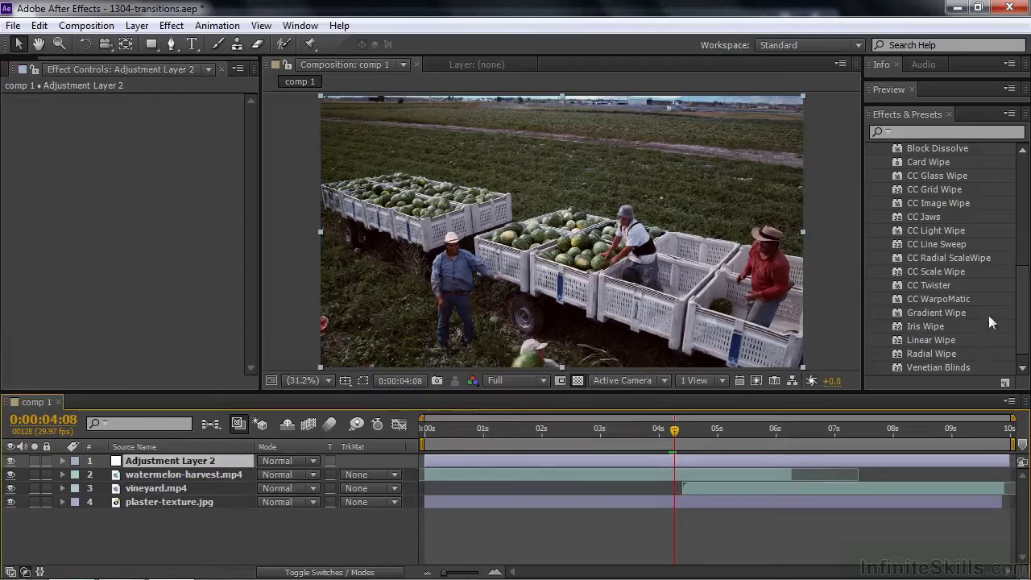
{"action": "left_click_drag", "start_coordinate": [900, 283], "coordinate": [691, 433]}
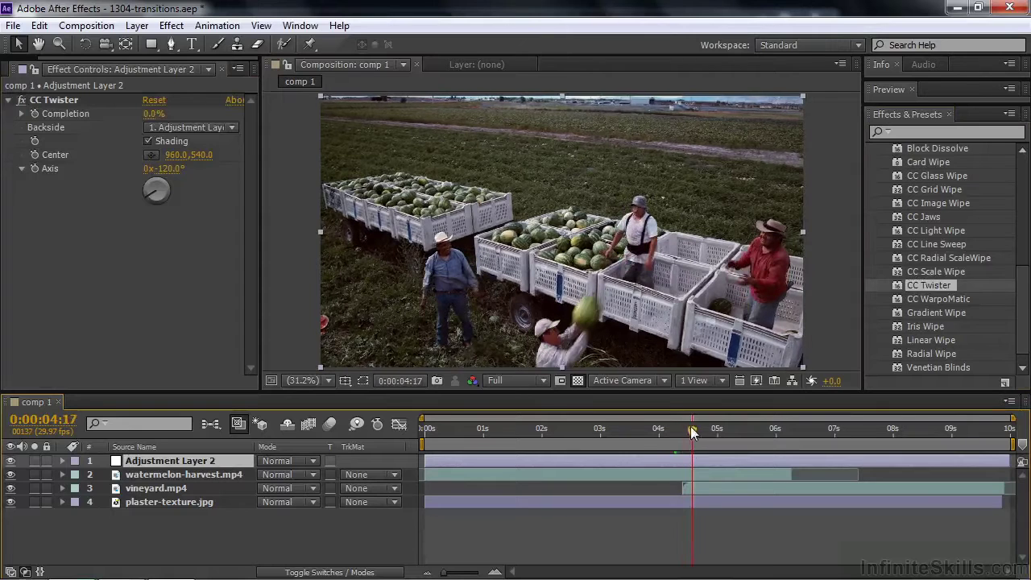
- Set the adjustment layer's CC Twister backside to vineyard.mp4 with 100% completion, and scrub through the composition to about 0:00:07:20
{"action": "left_click", "coordinate": [231, 127]}
{"action": "left_click", "coordinate": [202, 206]}
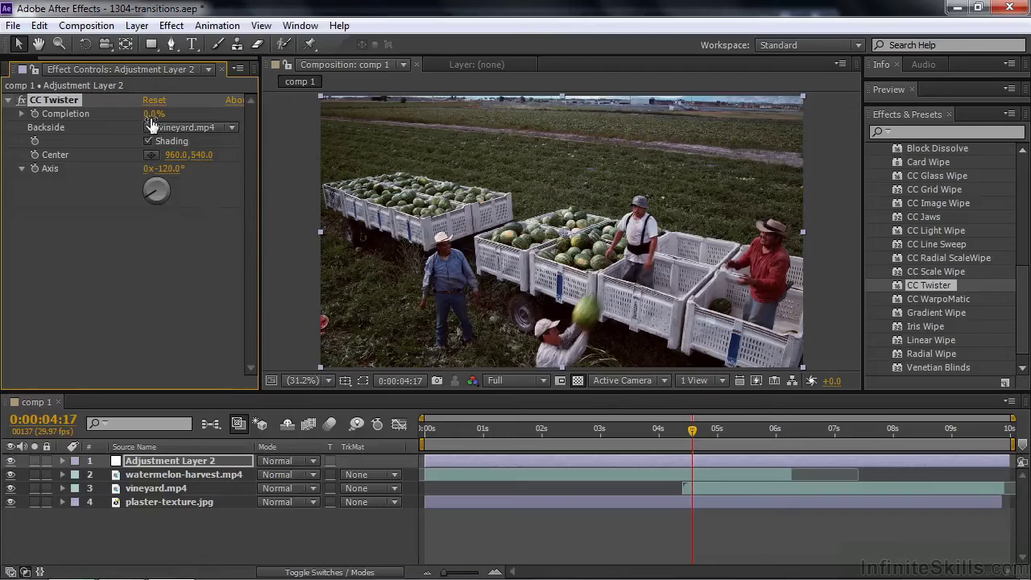
{"action": "left_click_drag", "start_coordinate": [153, 116], "coordinate": [345, 204]}
{"action": "left_click_drag", "start_coordinate": [692, 435], "coordinate": [873, 451]}
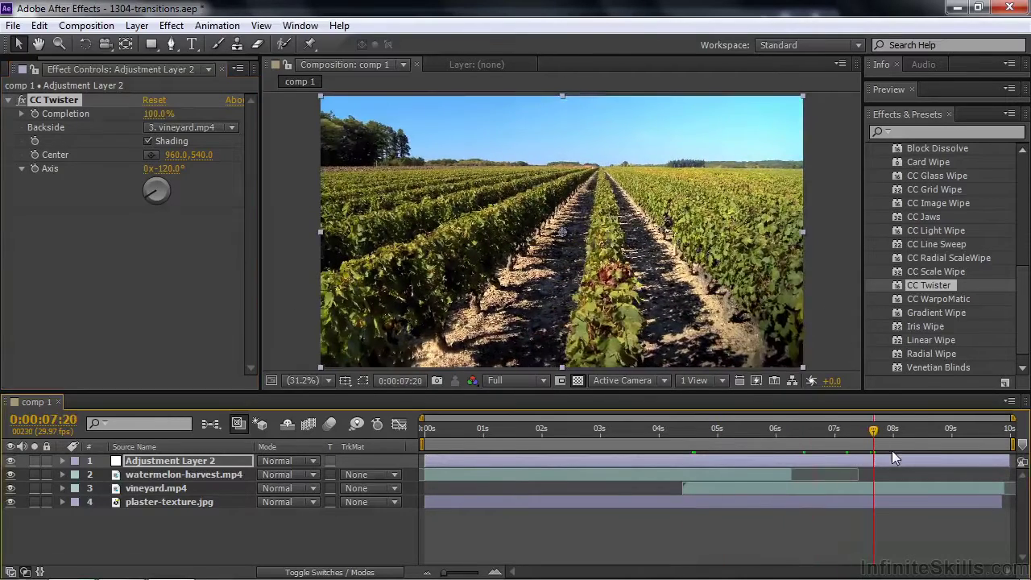
- Hide vineyard.mp4 and trim the adjustment layer to span from the start of vineyard.mp4 to the end of watermelon-harvest.mp4
{"action": "left_click", "coordinate": [11, 488]}
{"action": "left_click_drag", "start_coordinate": [874, 430], "coordinate": [795, 427]}
{"action": "left_click_drag", "start_coordinate": [1007, 459], "coordinate": [683, 441]}
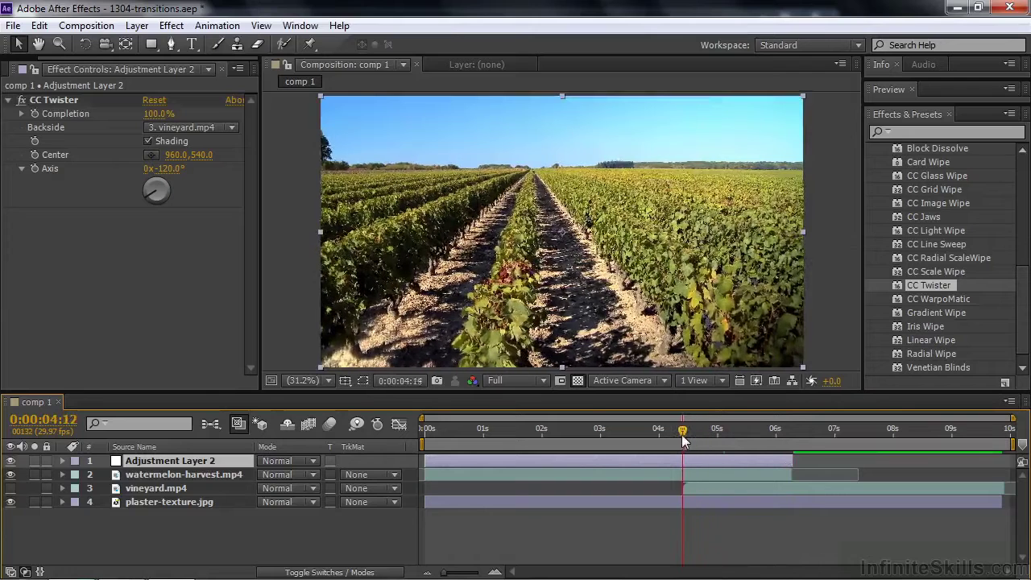
{"action": "left_click_drag", "start_coordinate": [422, 459], "coordinate": [733, 440]}
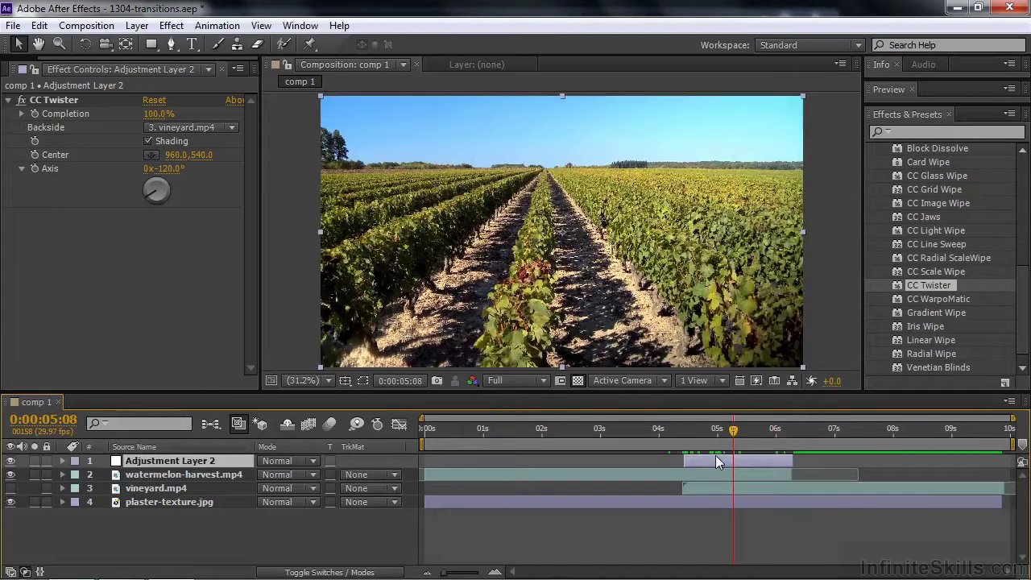
- Set the adjustment layer's CC Twister completion to 48% and view the twist around 0:00:05:07
{"action": "left_click_drag", "start_coordinate": [732, 430], "coordinate": [713, 444]}
{"action": "left_click_drag", "start_coordinate": [152, 114], "coordinate": [119, 138]}
{"action": "left_click_drag", "start_coordinate": [100, 141], "coordinate": [108, 140]}
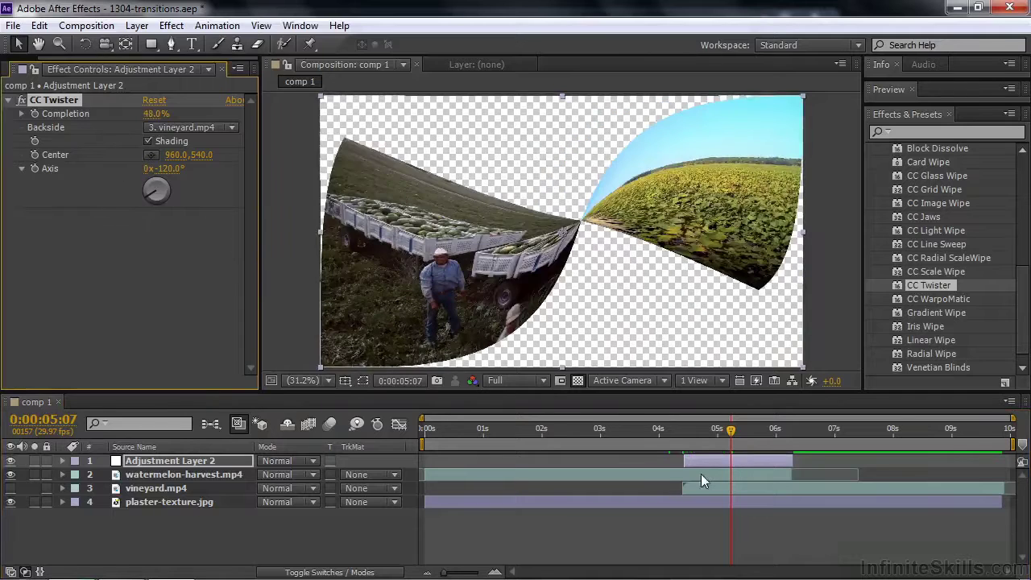